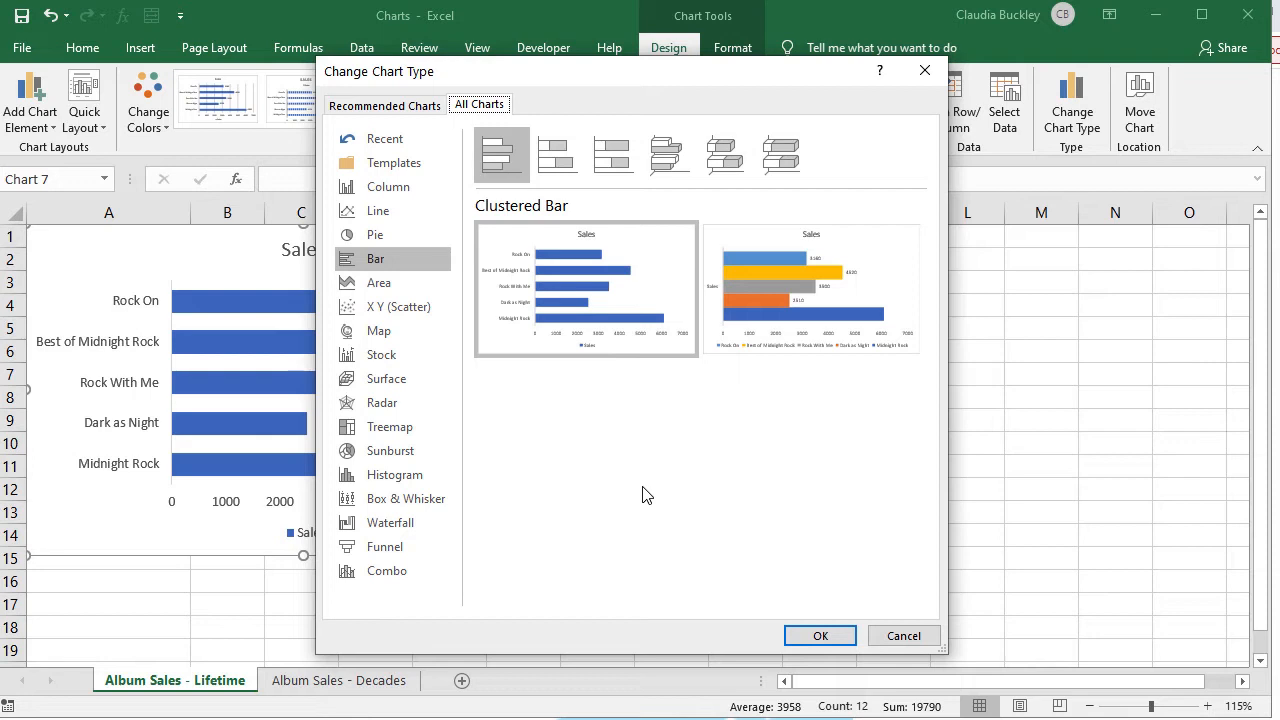
# Step: Preview the stacked, 100% stacked, 3-D clustered, 3-D stacked and 3-D 100% stacked bar subtypes
pyautogui.click(567, 160)
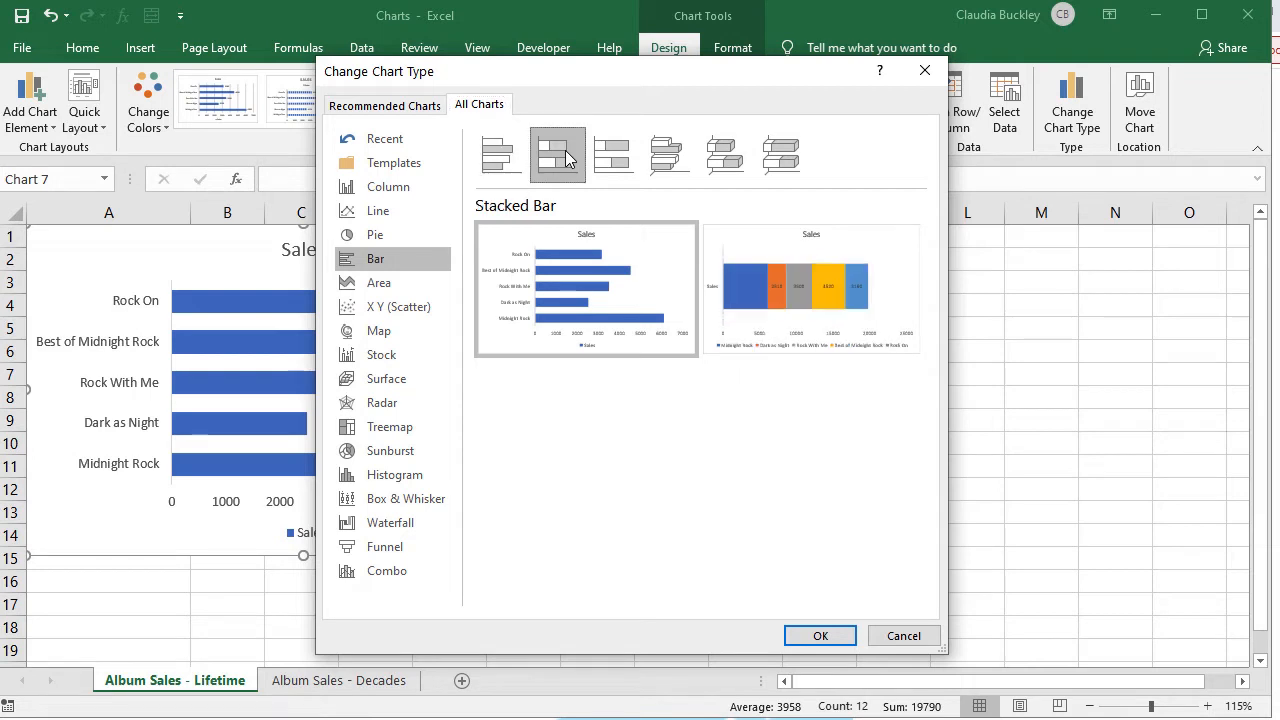
pyautogui.click(604, 163)
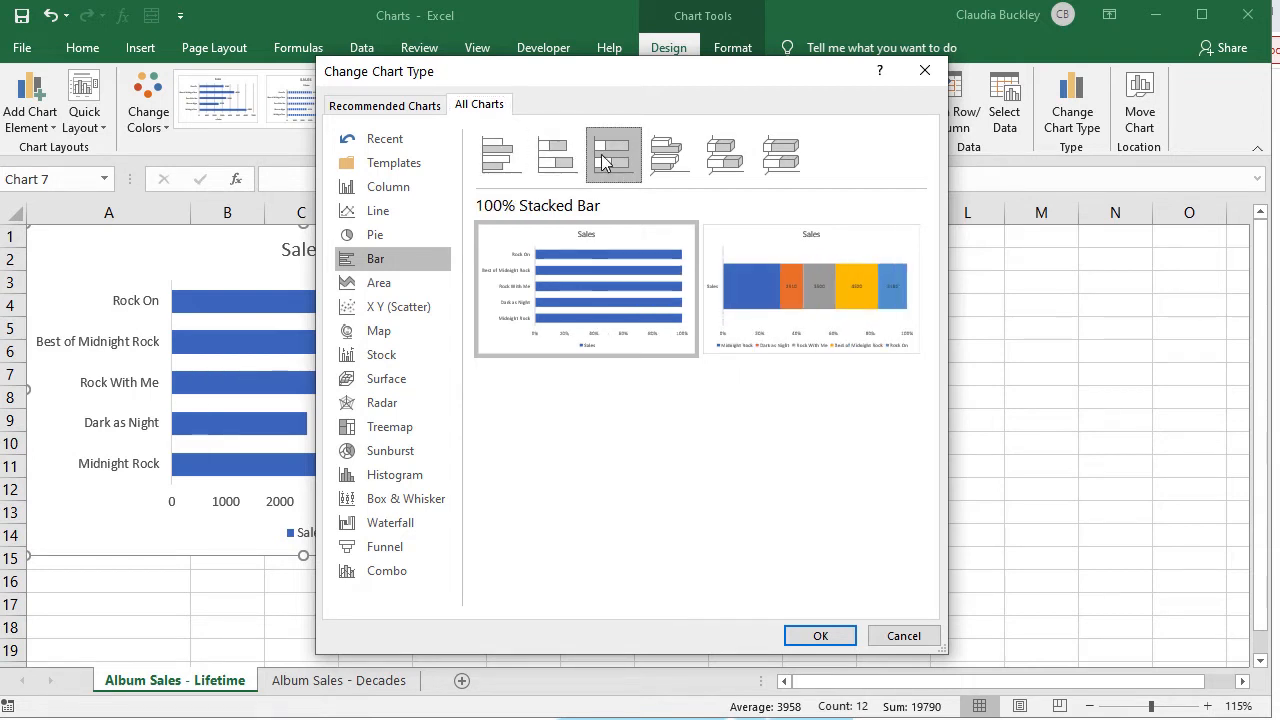
pyautogui.click(664, 160)
pyautogui.click(724, 158)
pyautogui.click(781, 162)
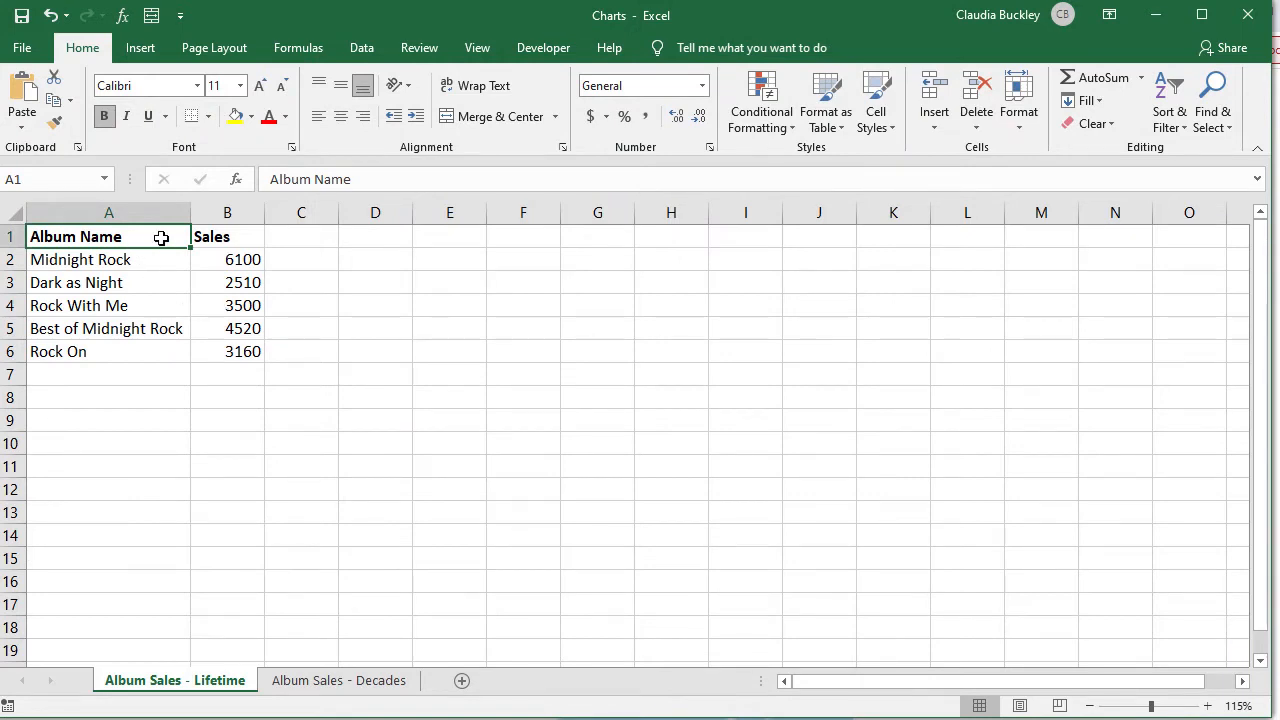
# Step: Select A1:B6 on the Lifetime sheet, then A1:A6 plus G1:G6 on the Decades sheet
pyautogui.moveTo(161, 238); pyautogui.dragTo(224, 350)
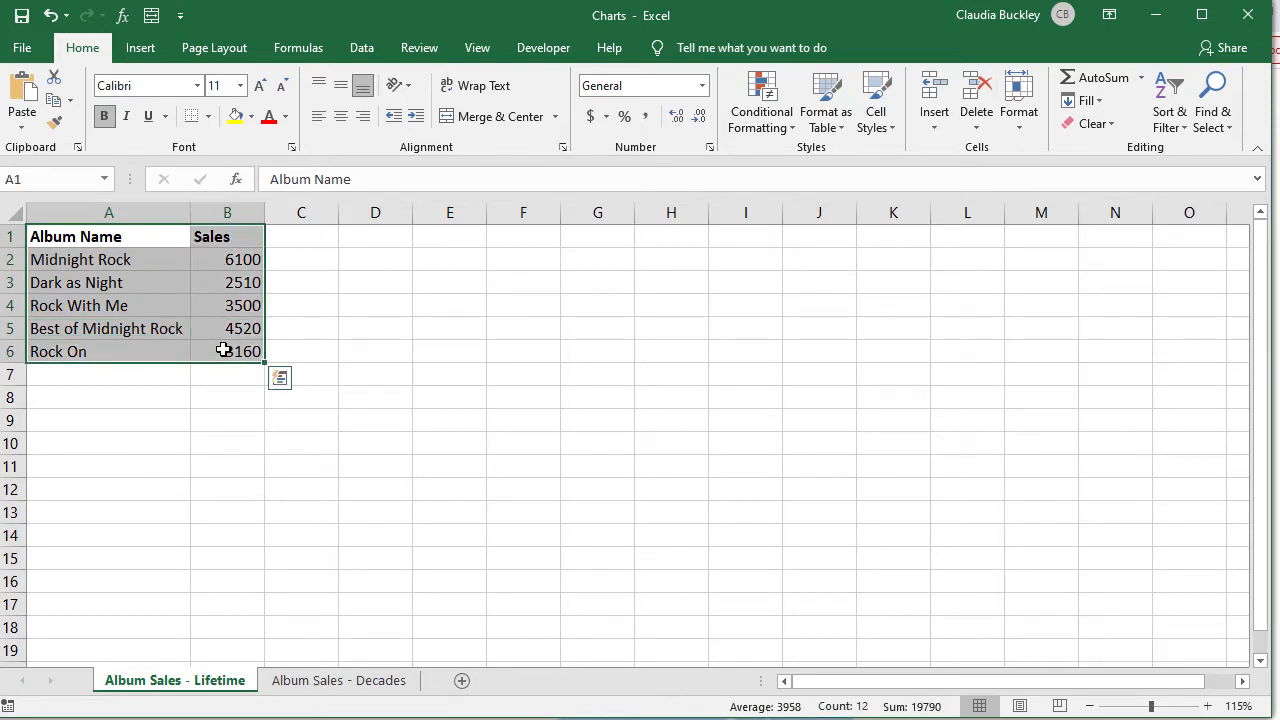
pyautogui.click(362, 681)
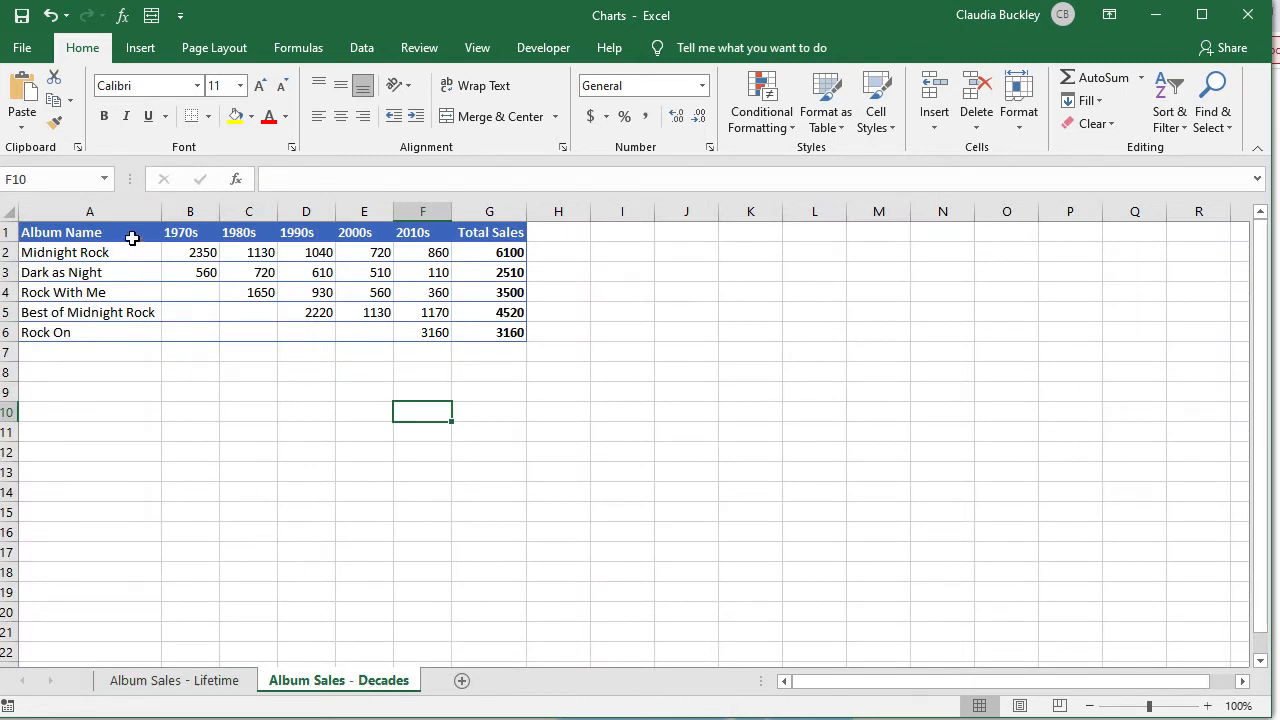
pyautogui.moveTo(131, 232); pyautogui.dragTo(134, 330)
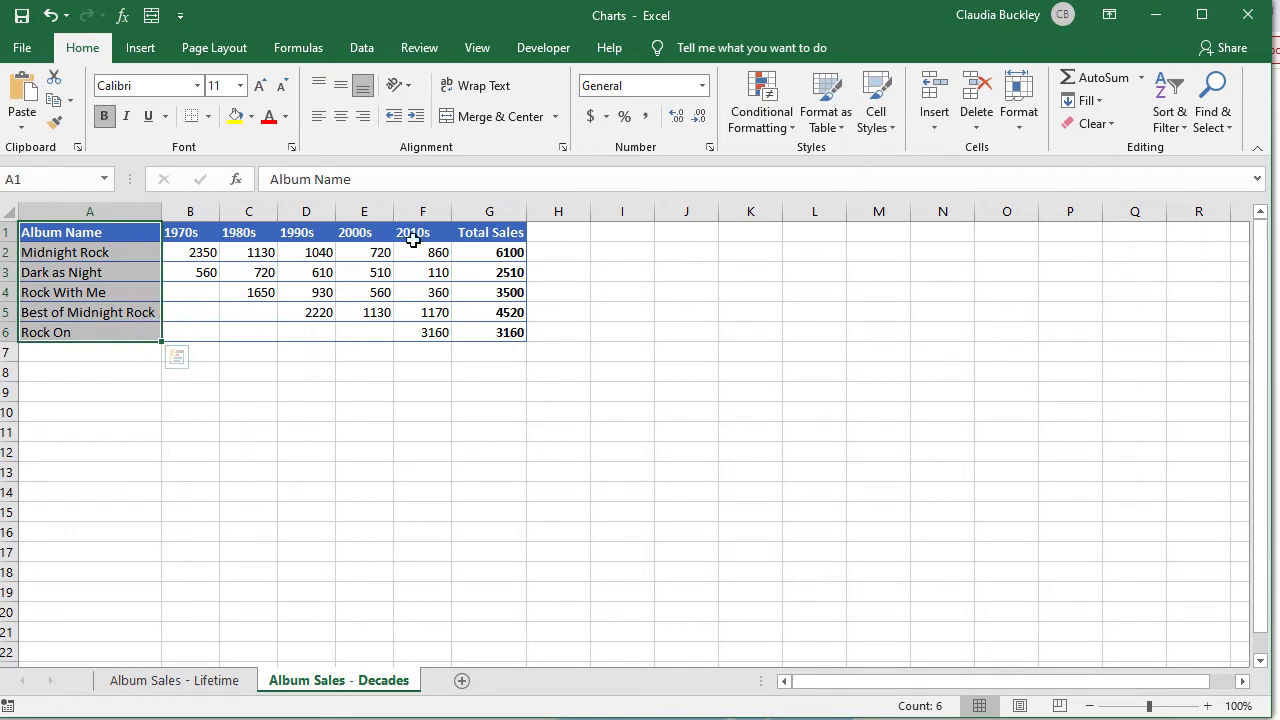
pyautogui.keyDown('ctrl'); pyautogui.moveTo(470, 232); pyautogui.dragTo(469, 331); pyautogui.keyUp('ctrl')
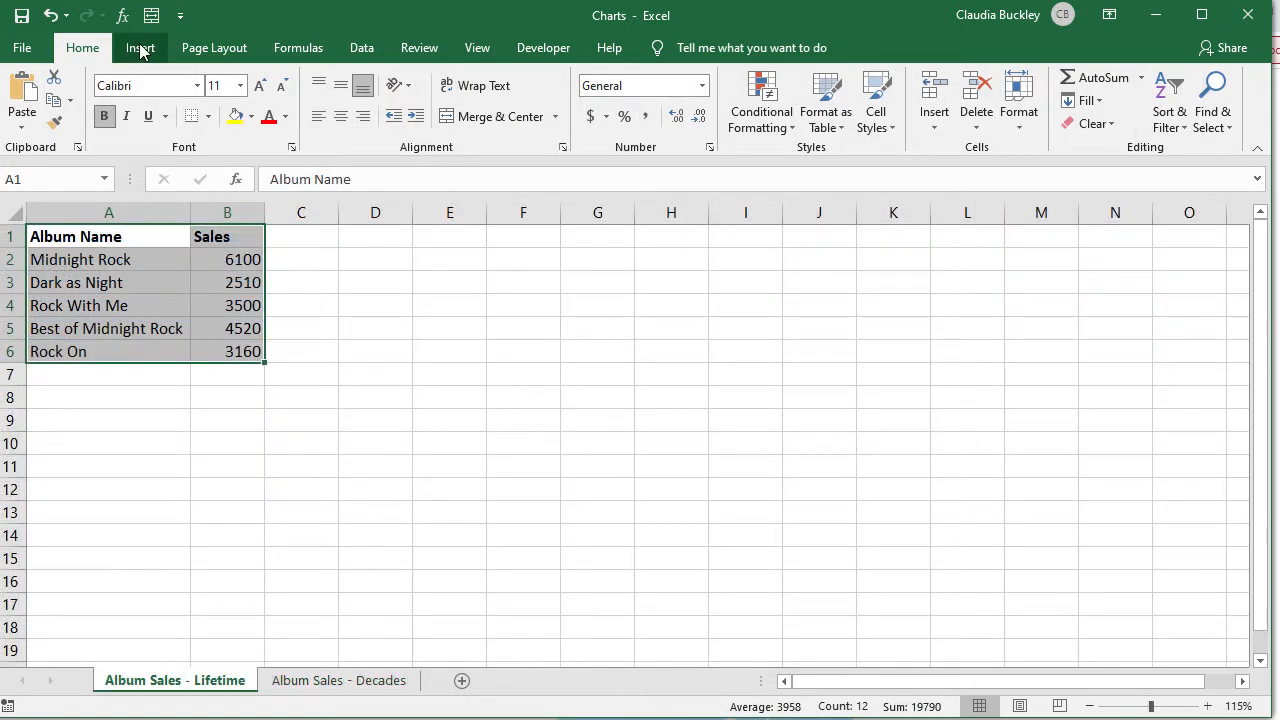
# Step: Insert a 2-D clustered bar chart of the five albums' lifetime sales from A1:B6
pyautogui.click(140, 50)
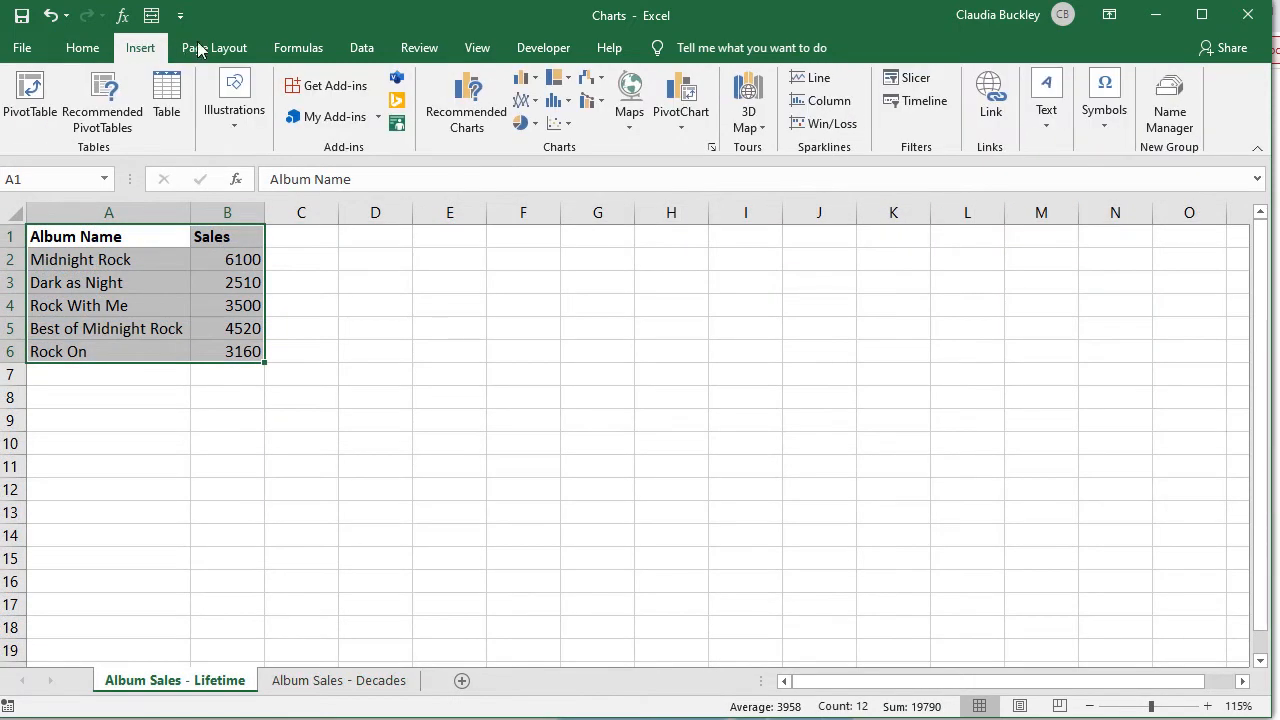
pyautogui.click(522, 82)
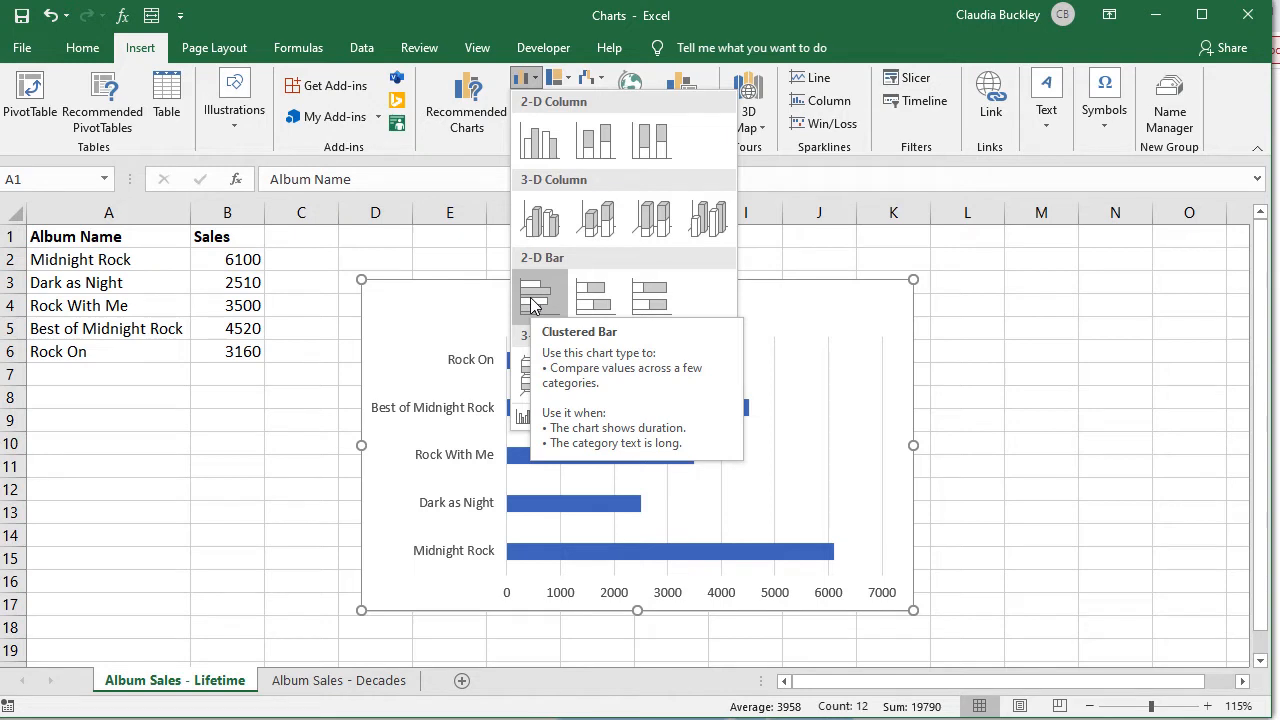
pyautogui.click(532, 305)
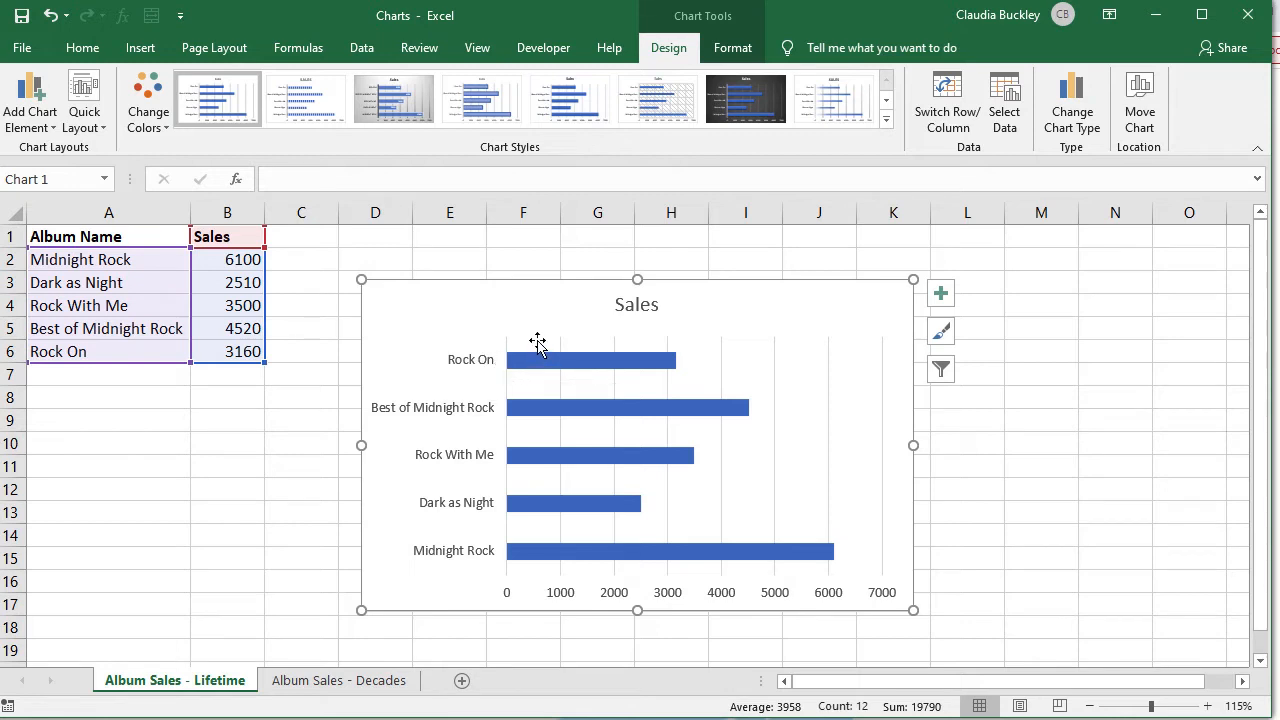
# Step: Retitle the chart 'Album Sales' and drag it up and left beside the data table
pyautogui.click(629, 314)
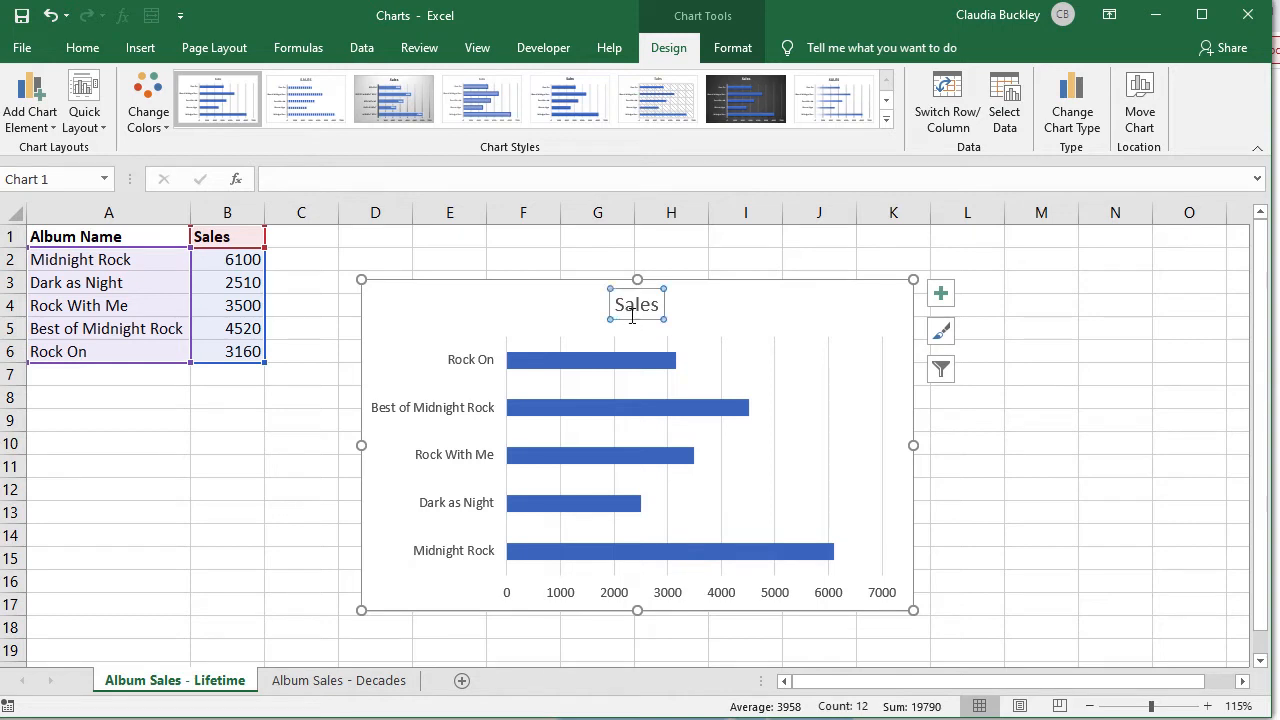
pyautogui.write('Al')
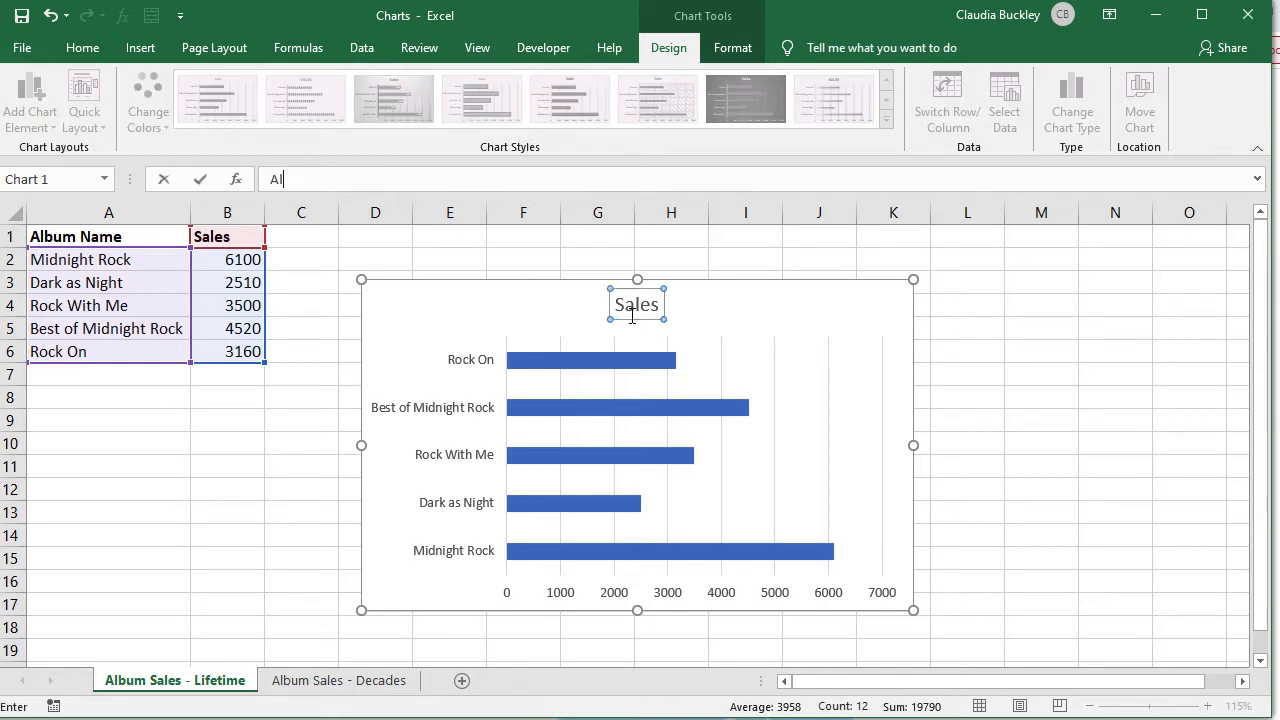
pyautogui.write('bum Sales')
pyautogui.press('Return')
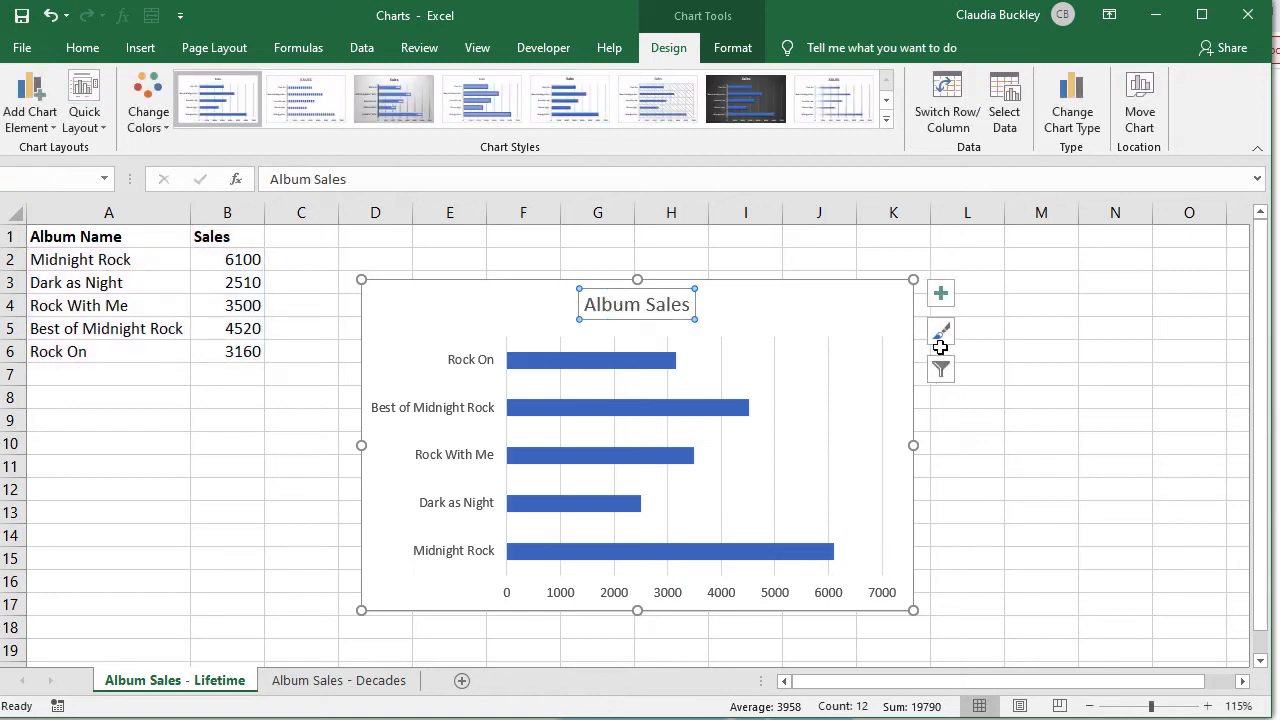
pyautogui.click(885, 335)
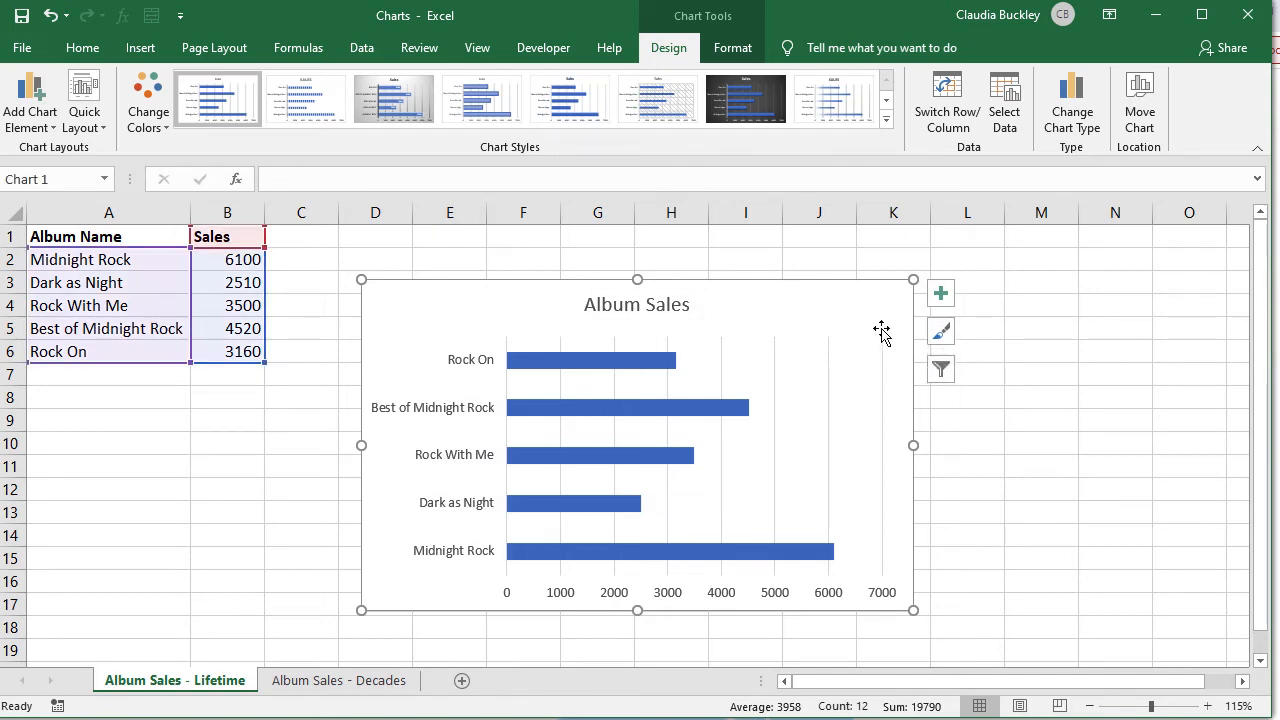
pyautogui.moveTo(881, 333); pyautogui.dragTo(798, 286)
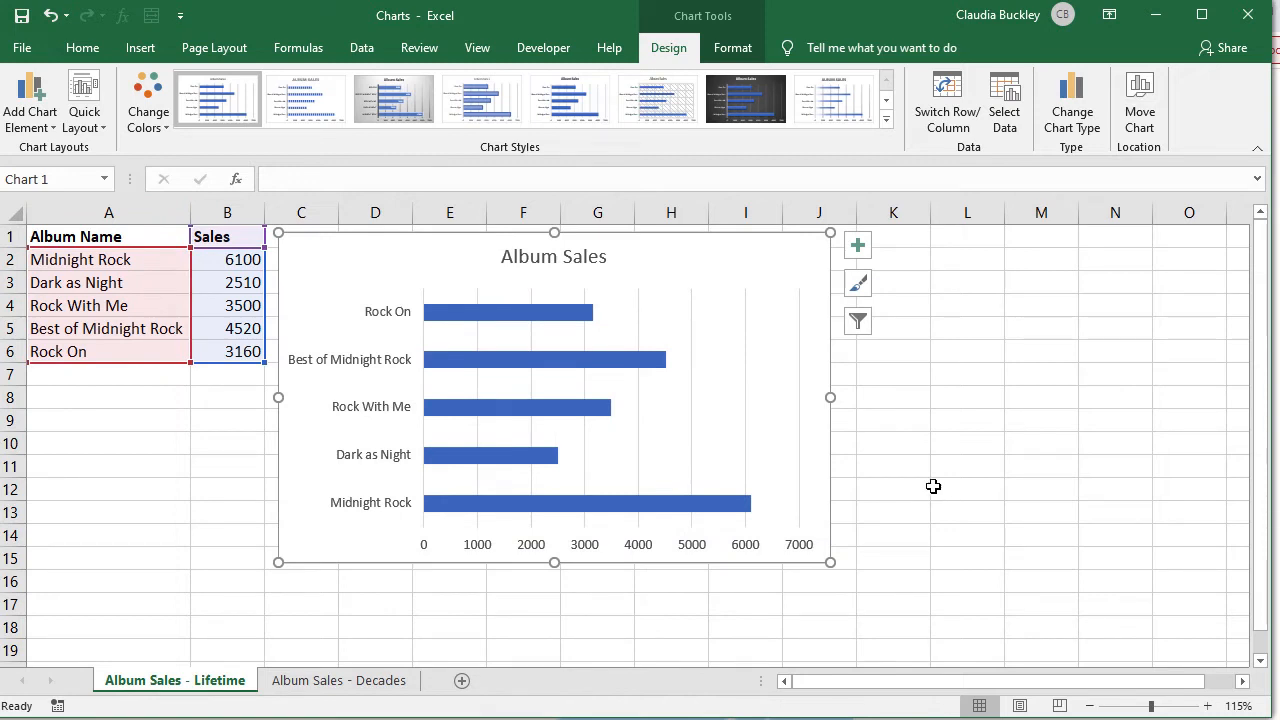
# Step: Label each bar with its sales value (6100, 2510, 3500, 4520, 3160)
pyautogui.rightClick(619, 368)
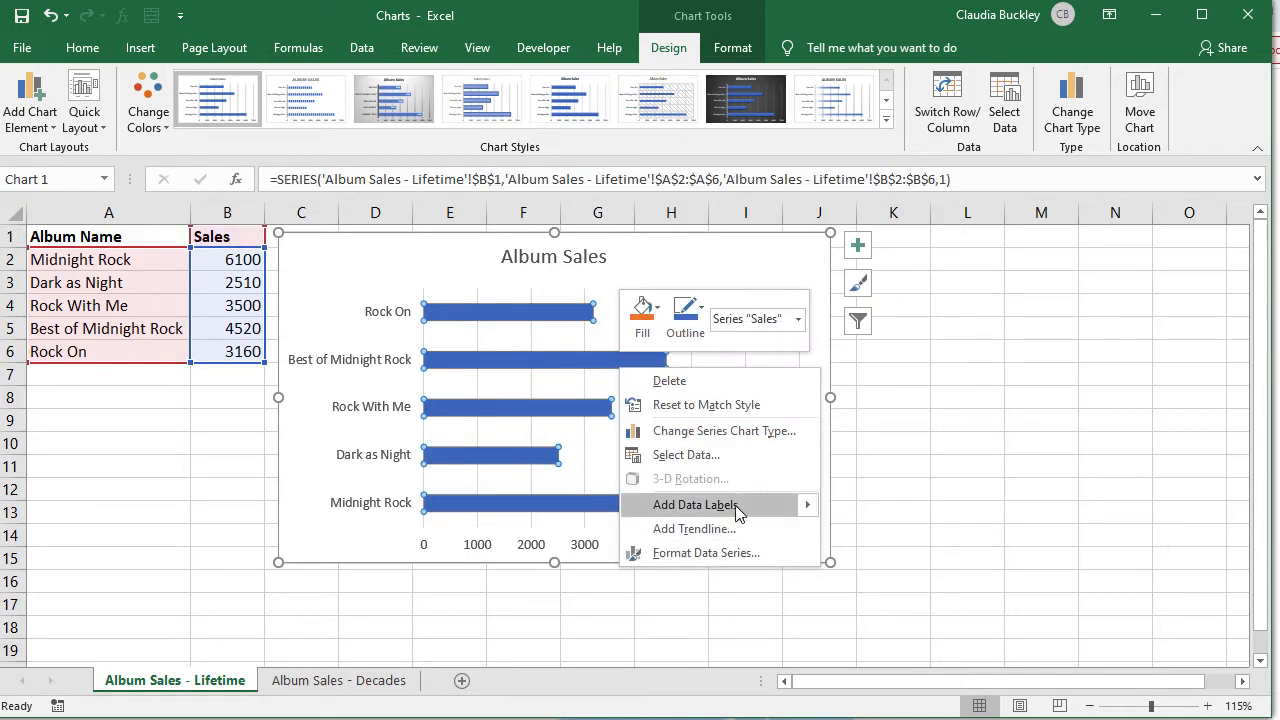
pyautogui.moveTo(808, 506)
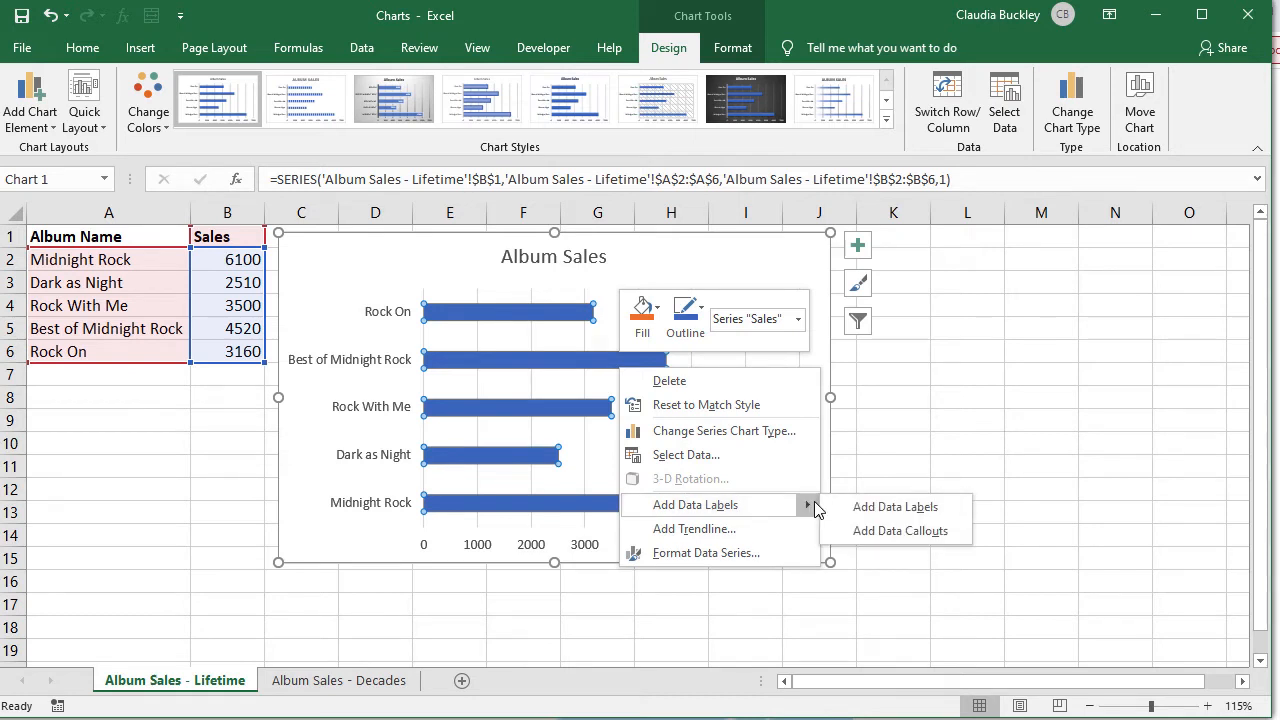
pyautogui.click(870, 510)
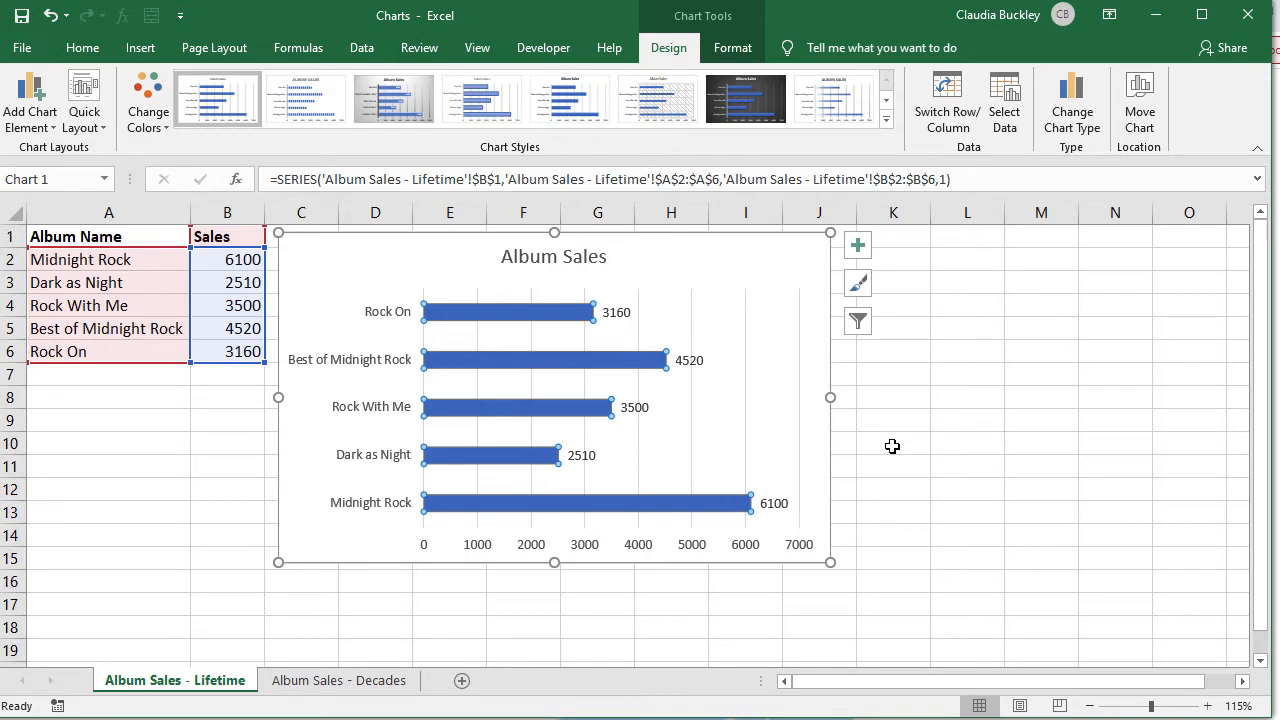
pyautogui.click(390, 326)
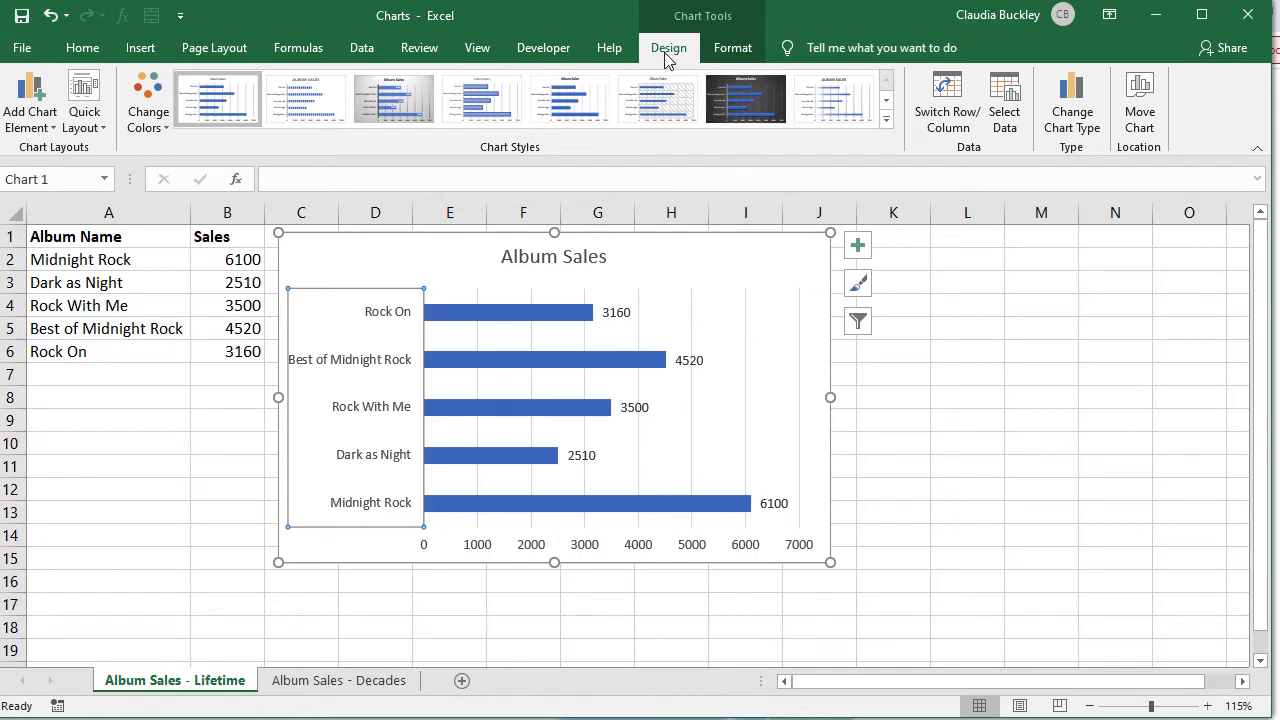
# Step: Preview the 100% stacked, stacked and 3-D bar subtypes, keeping the chart as clustered bars
pyautogui.click(1096, 133)
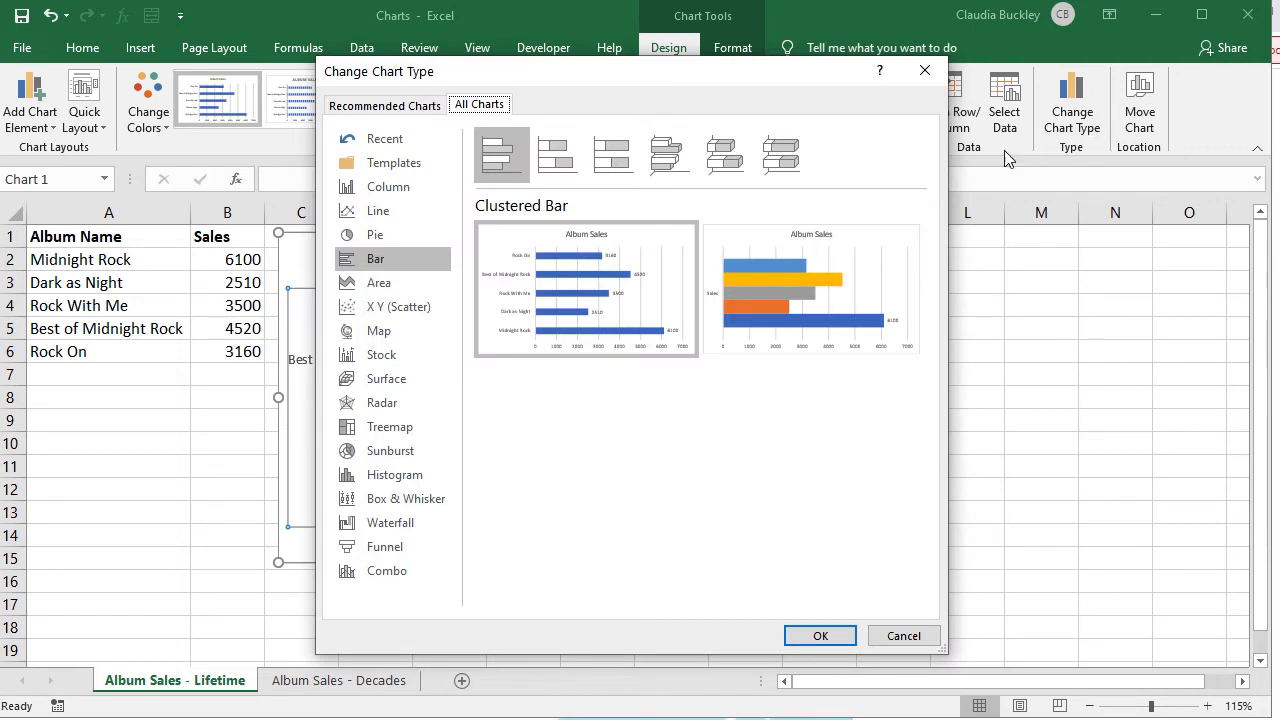
pyautogui.click(617, 152)
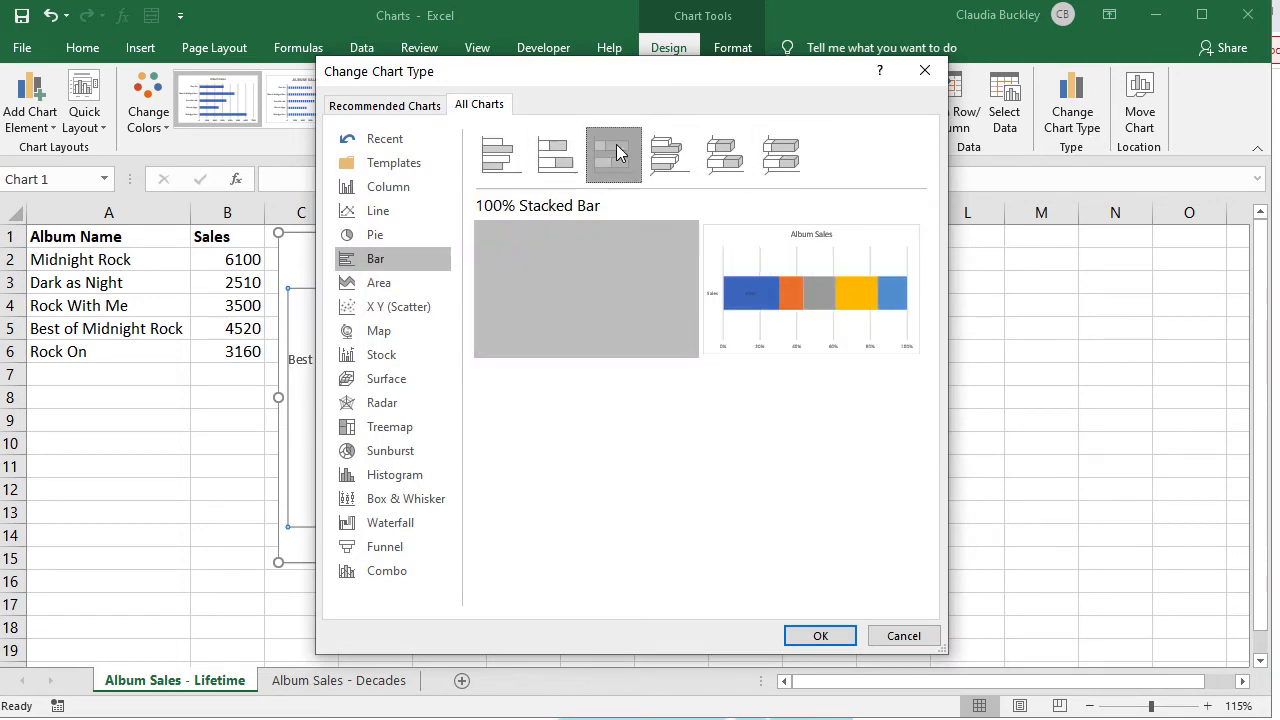
pyautogui.click(668, 154)
pyautogui.click(725, 154)
pyautogui.click(790, 154)
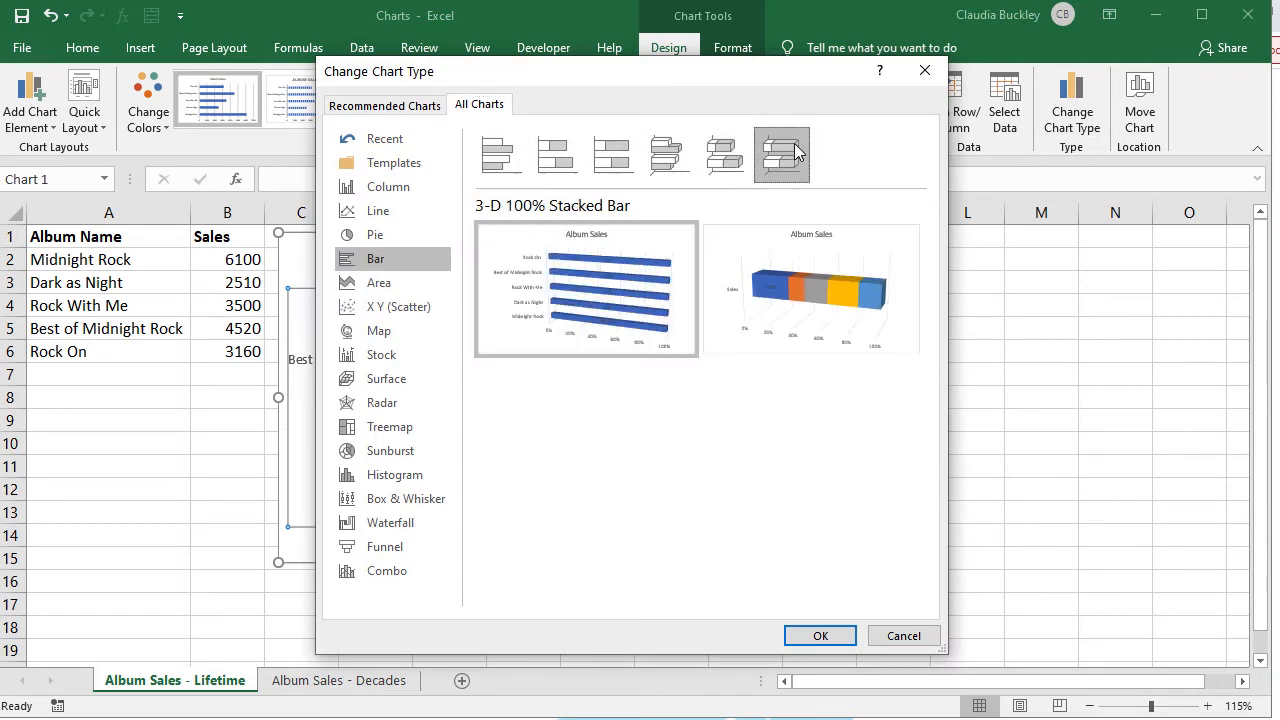
pyautogui.click(563, 166)
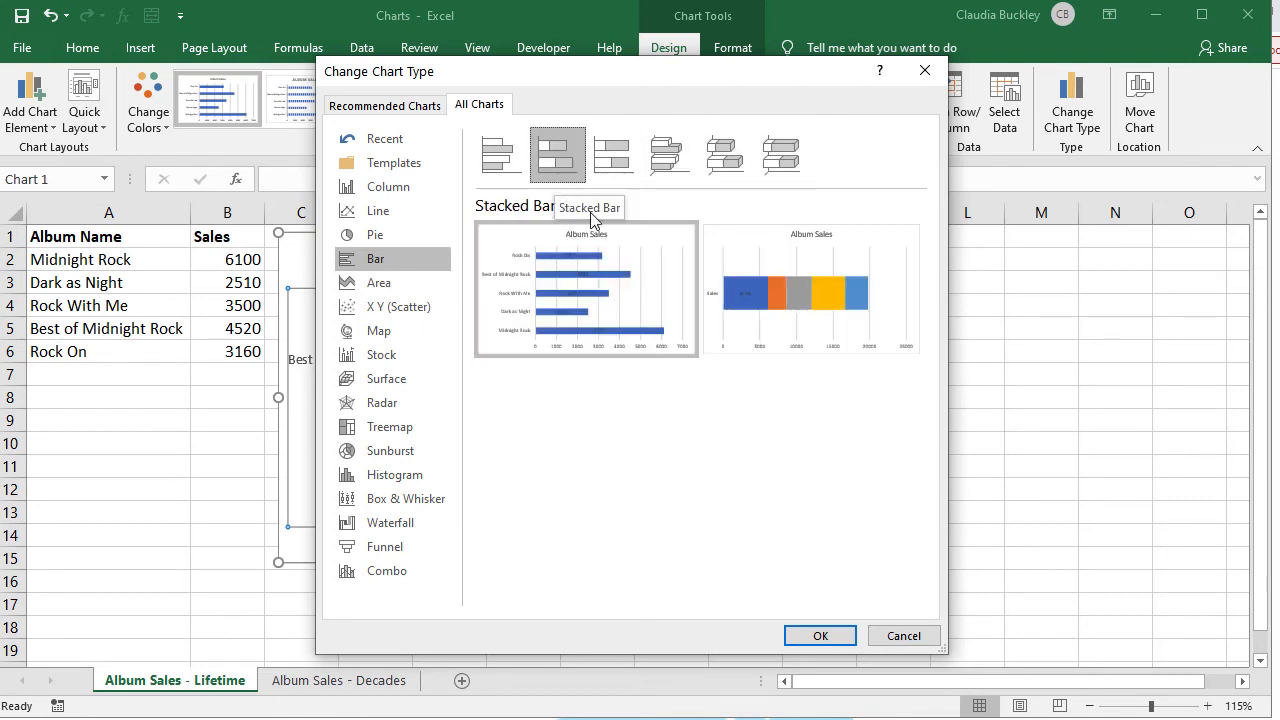
pyautogui.moveTo(835, 304)
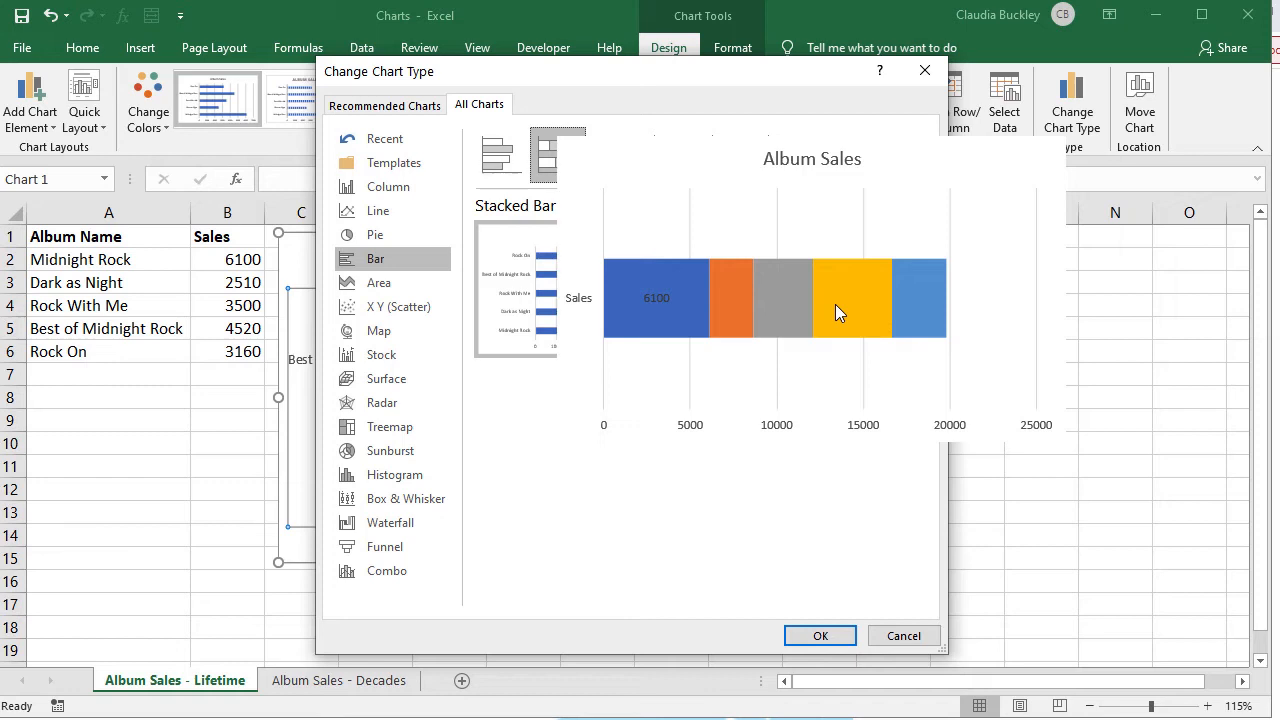
pyautogui.moveTo(643, 224)
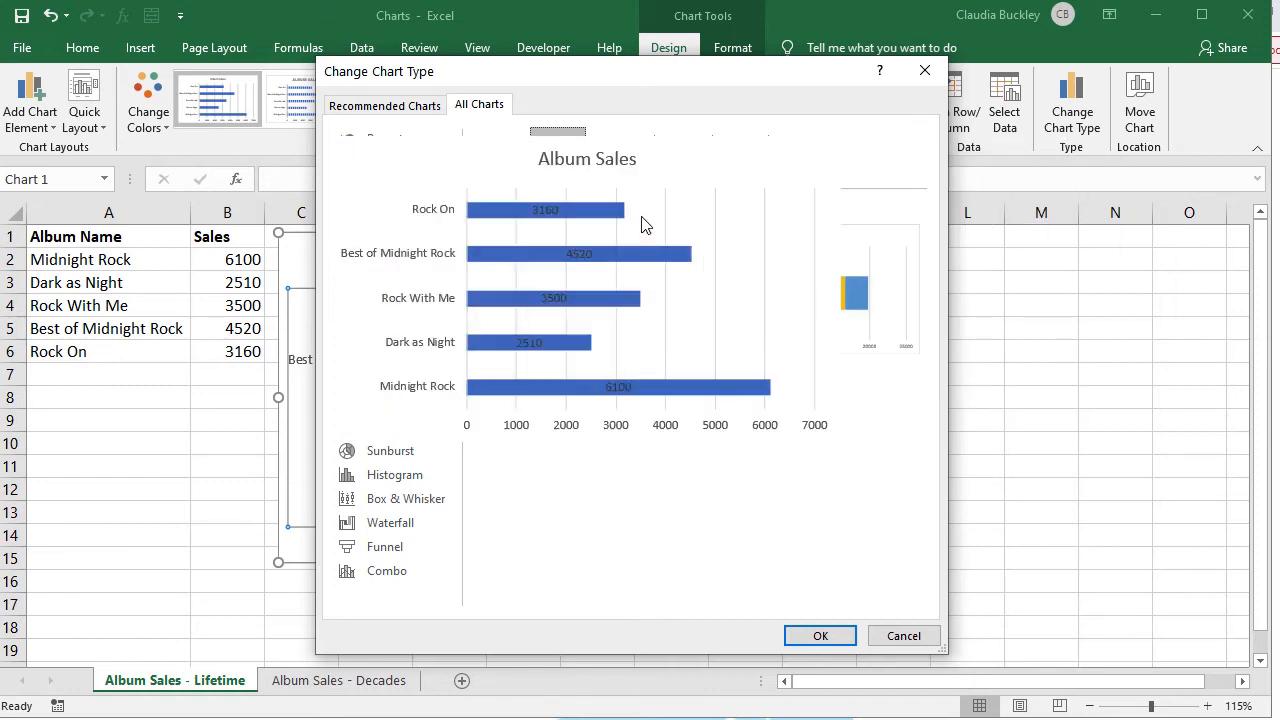
pyautogui.click(622, 145)
pyautogui.moveTo(780, 302)
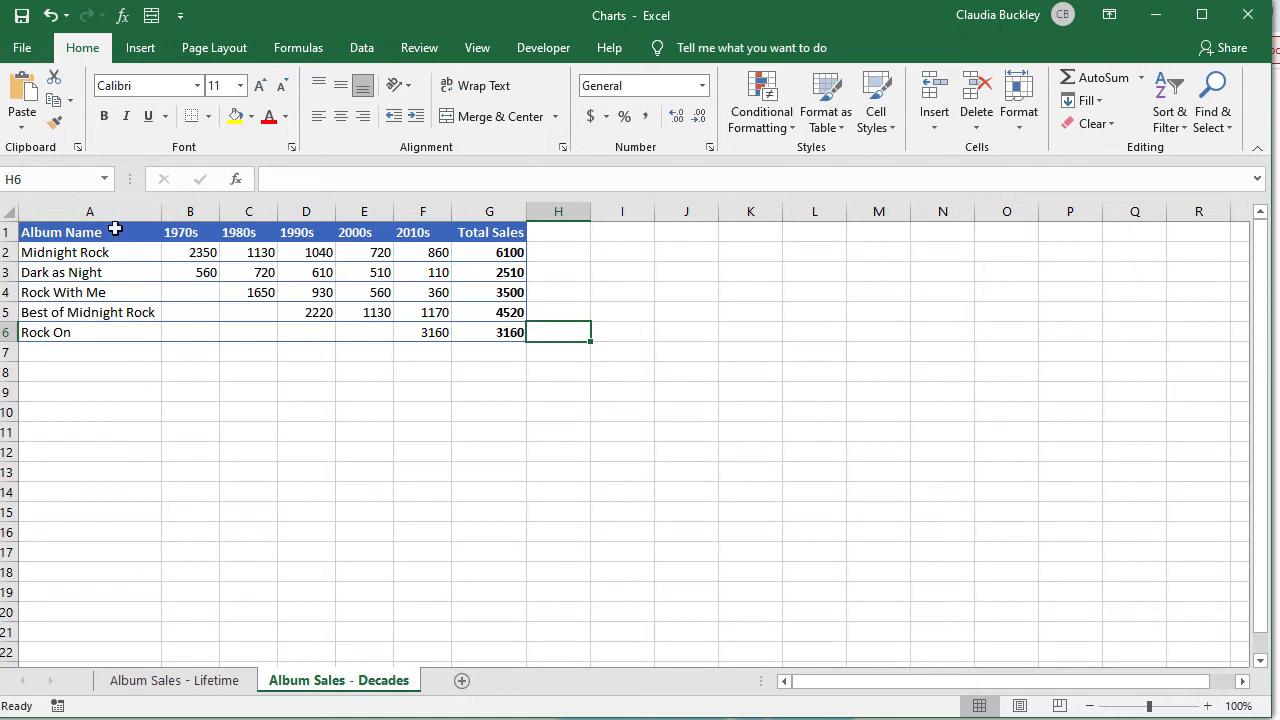
# Step: Select the album-by-decade sales table and insert a 2-D clustered bar chart of it
pyautogui.moveTo(120, 232); pyautogui.dragTo(446, 336)
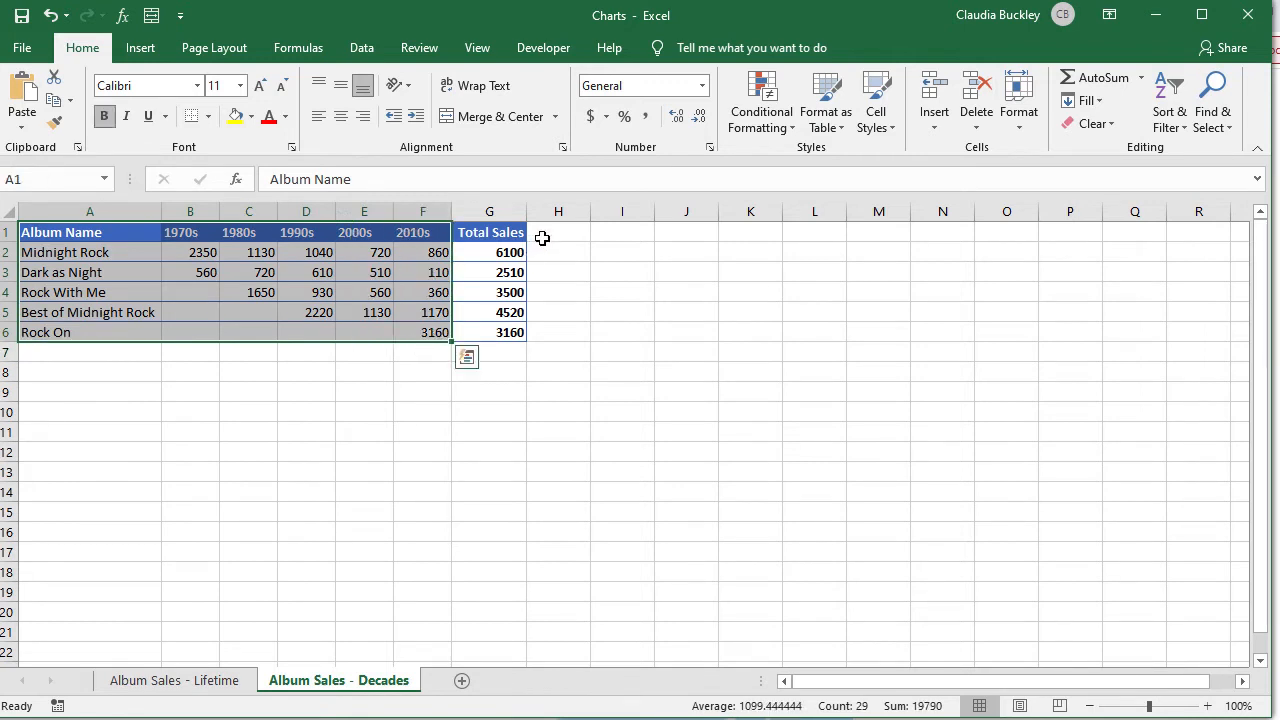
pyautogui.click(130, 57)
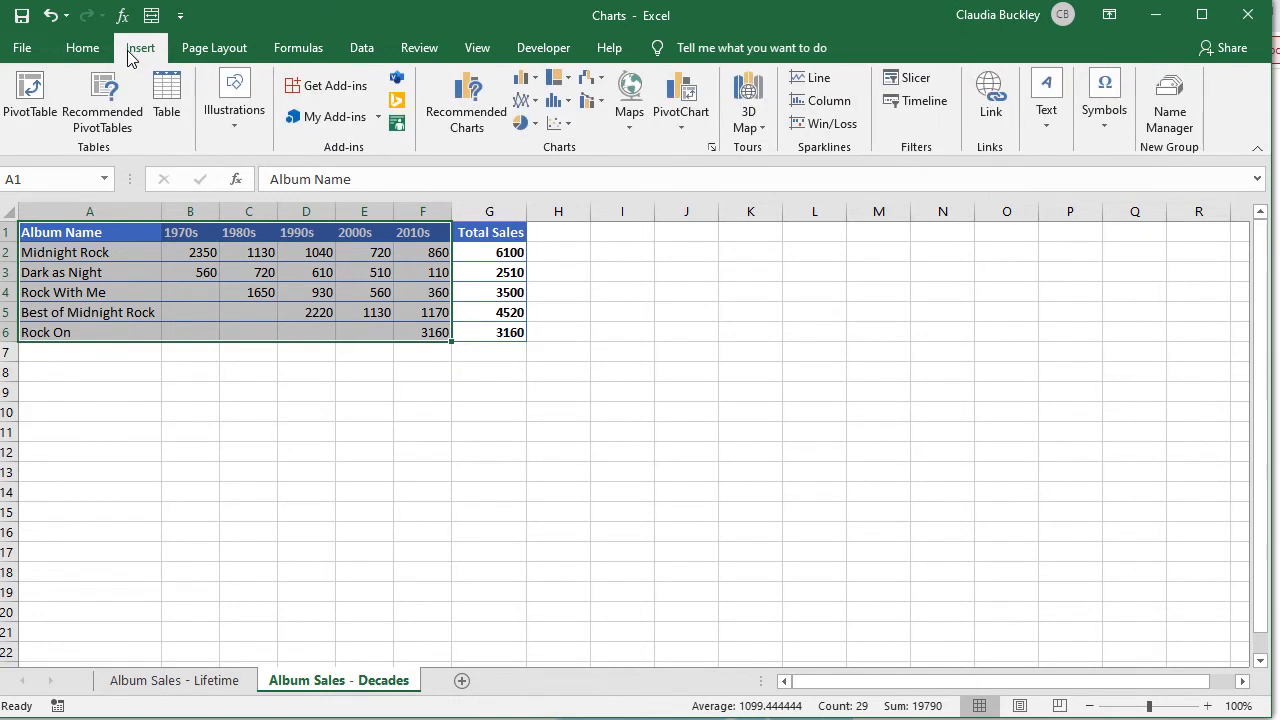
pyautogui.click(524, 84)
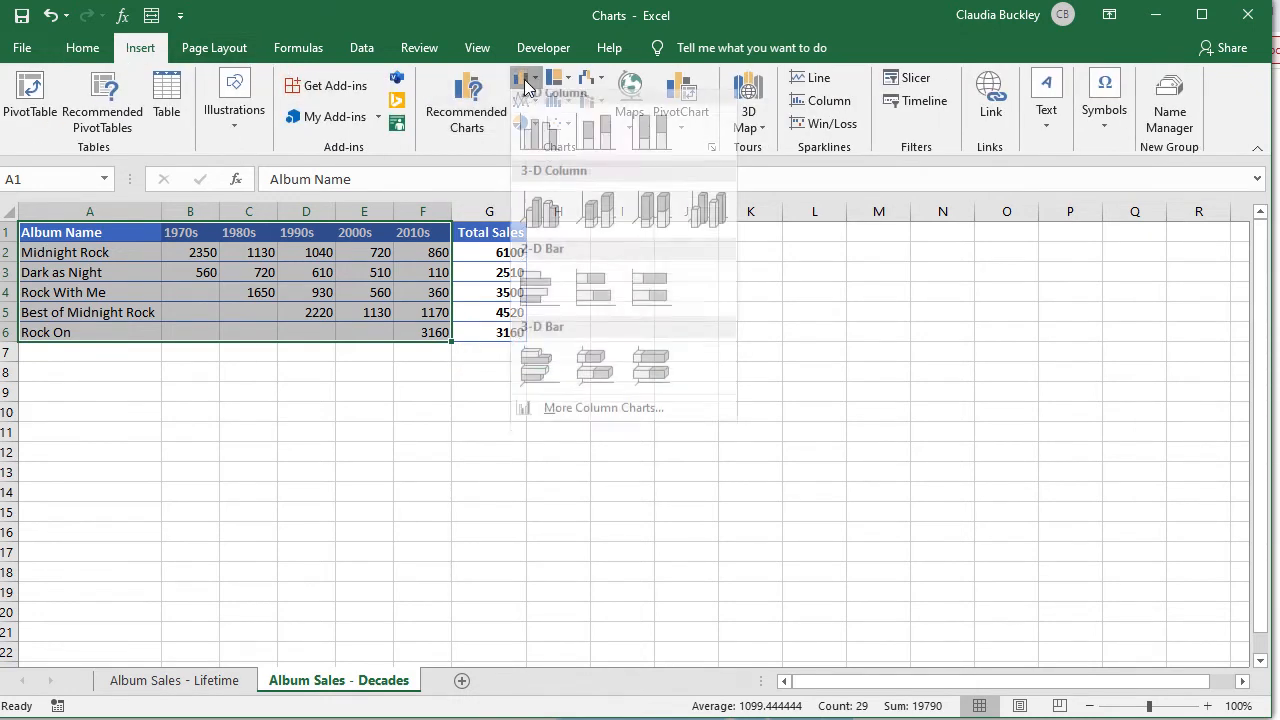
pyautogui.click(539, 296)
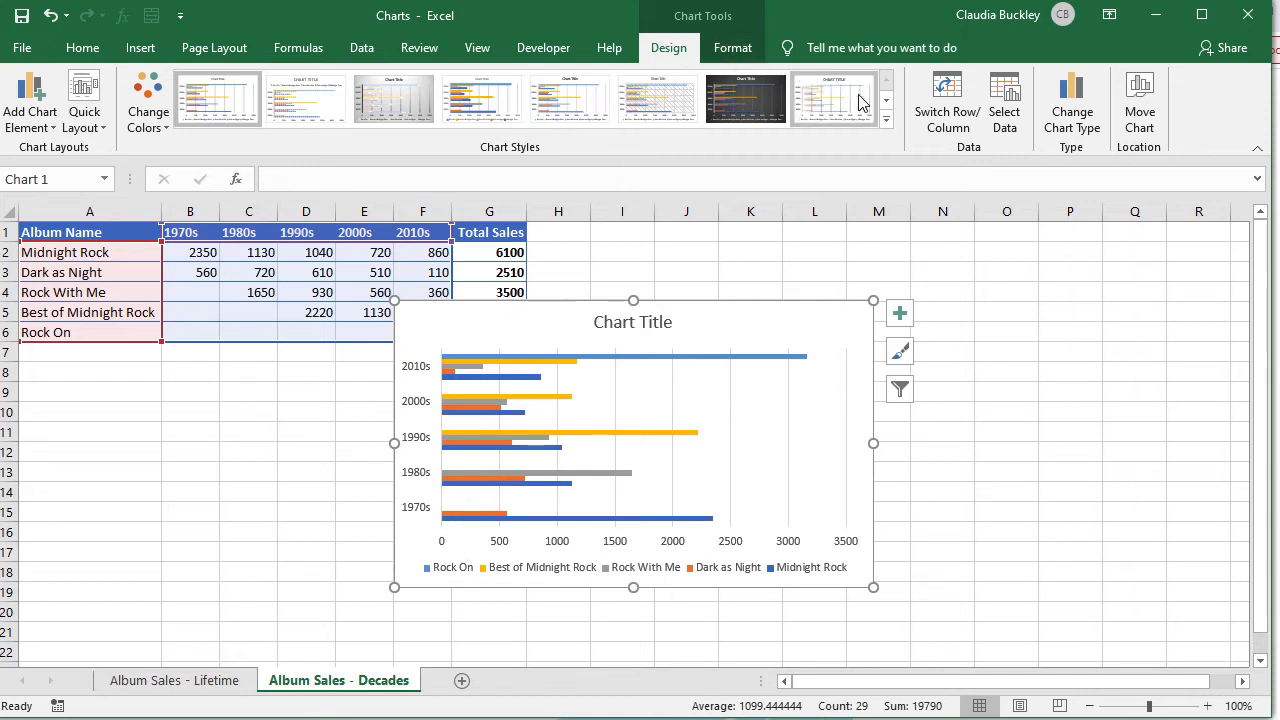
# Step: Switch rows and columns so albums form the axis, then enlarge the chart to span rows 4-21
pyautogui.click(966, 130)
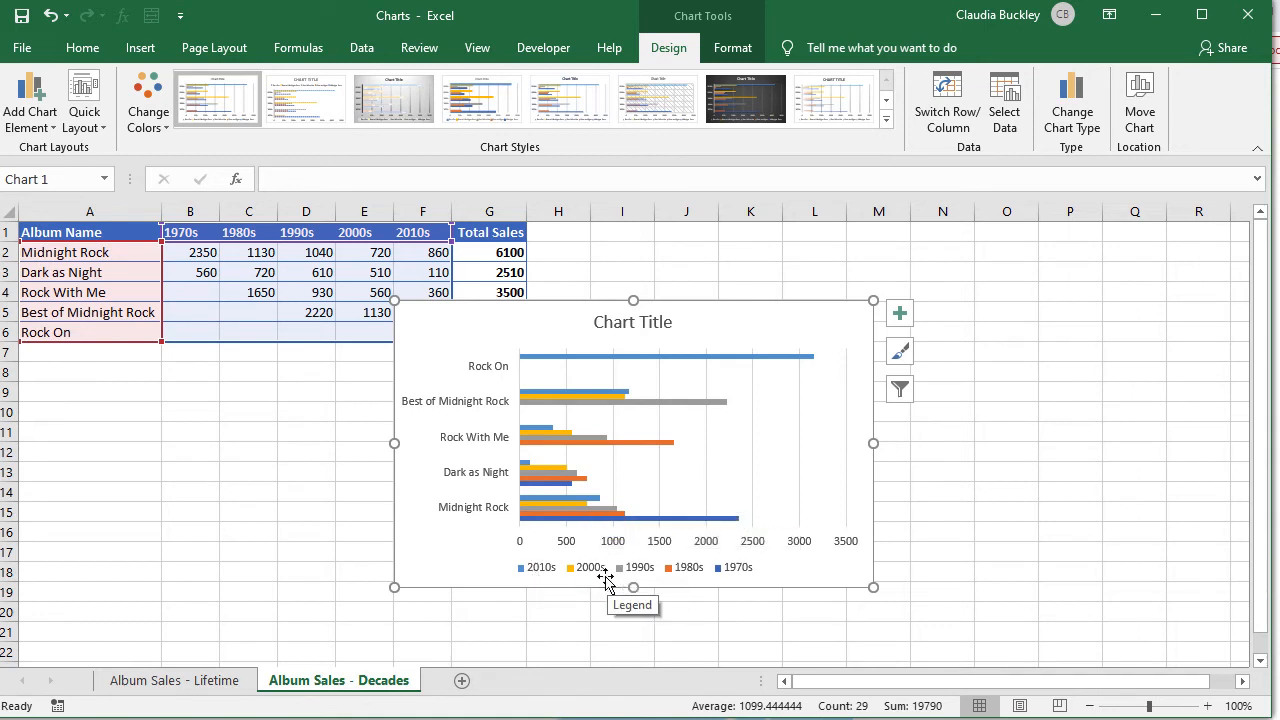
pyautogui.moveTo(394, 587); pyautogui.dragTo(312, 633)
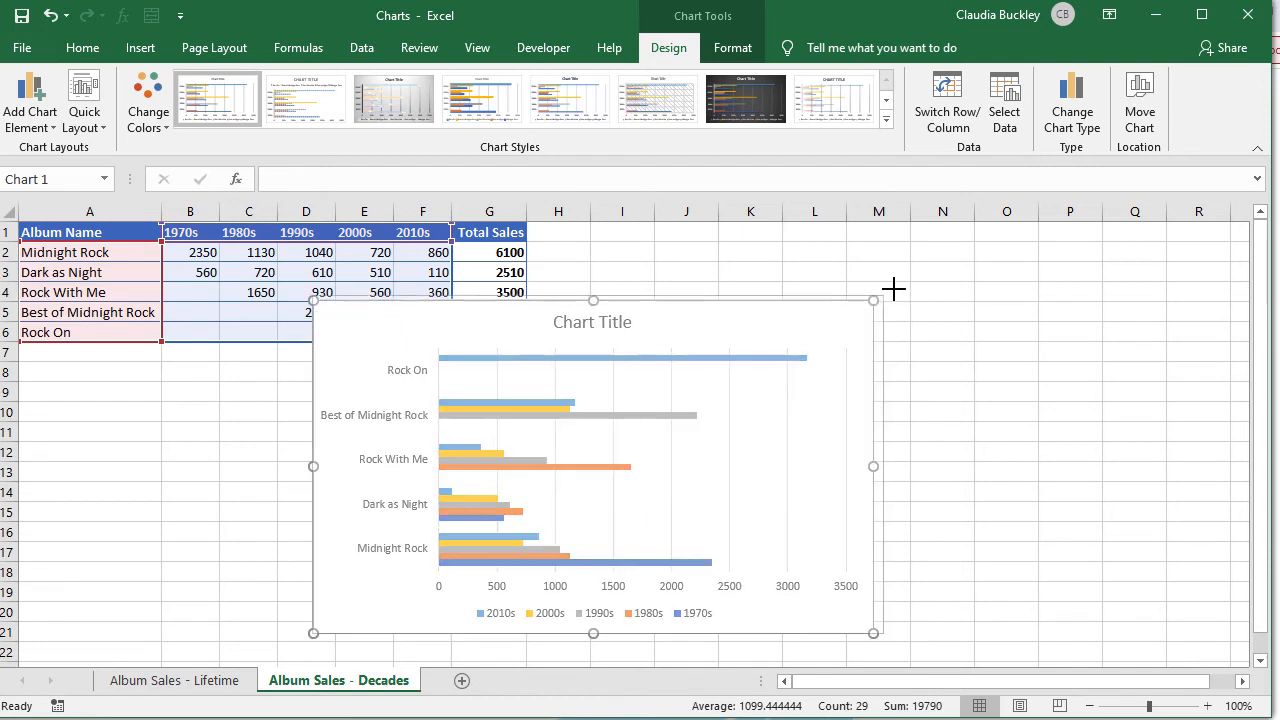
pyautogui.moveTo(893, 289); pyautogui.dragTo(921, 272)
pyautogui.press('Escape')
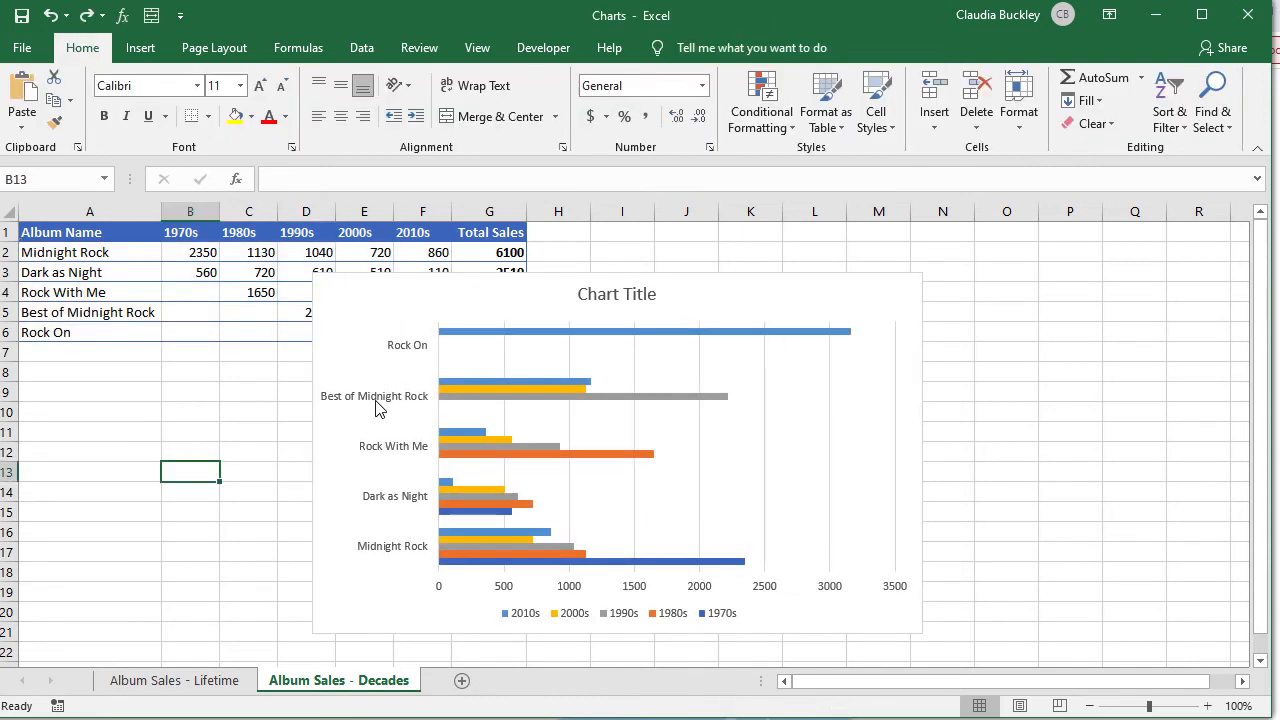
# Step: Change the vertical axis album name labels from font size 9 to 11
pyautogui.rightClick(378, 405)
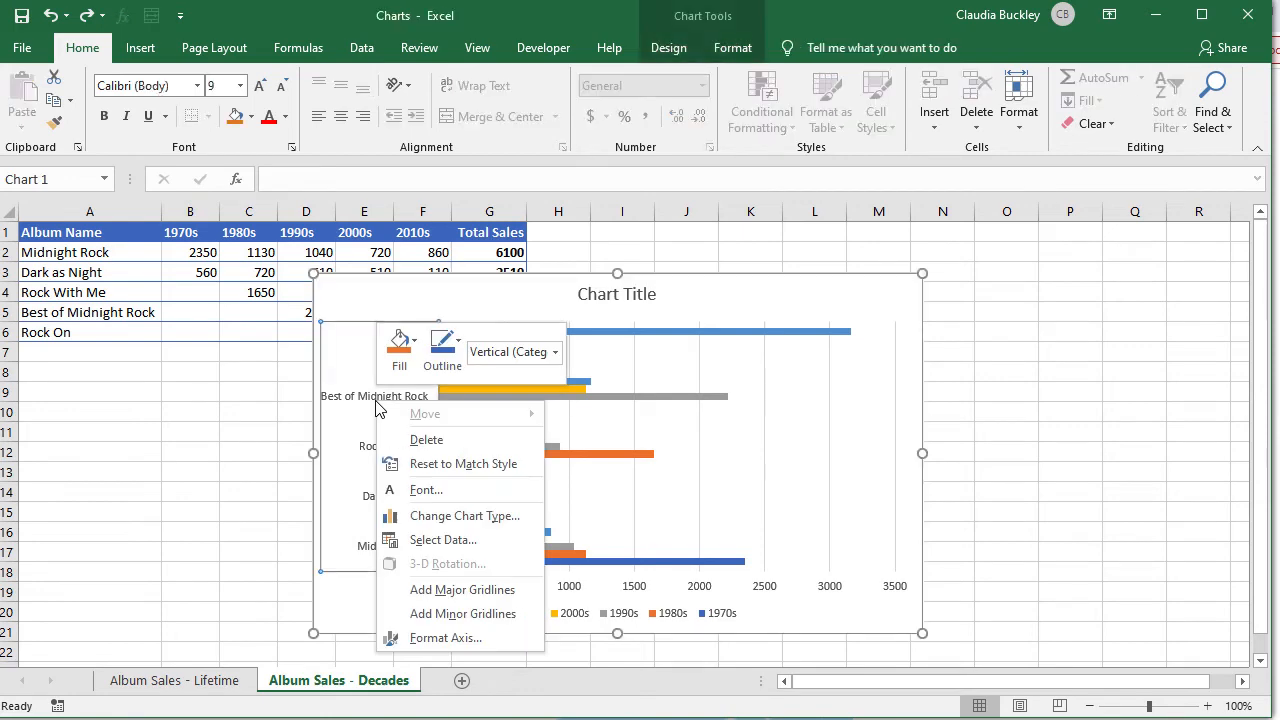
pyautogui.click(420, 490)
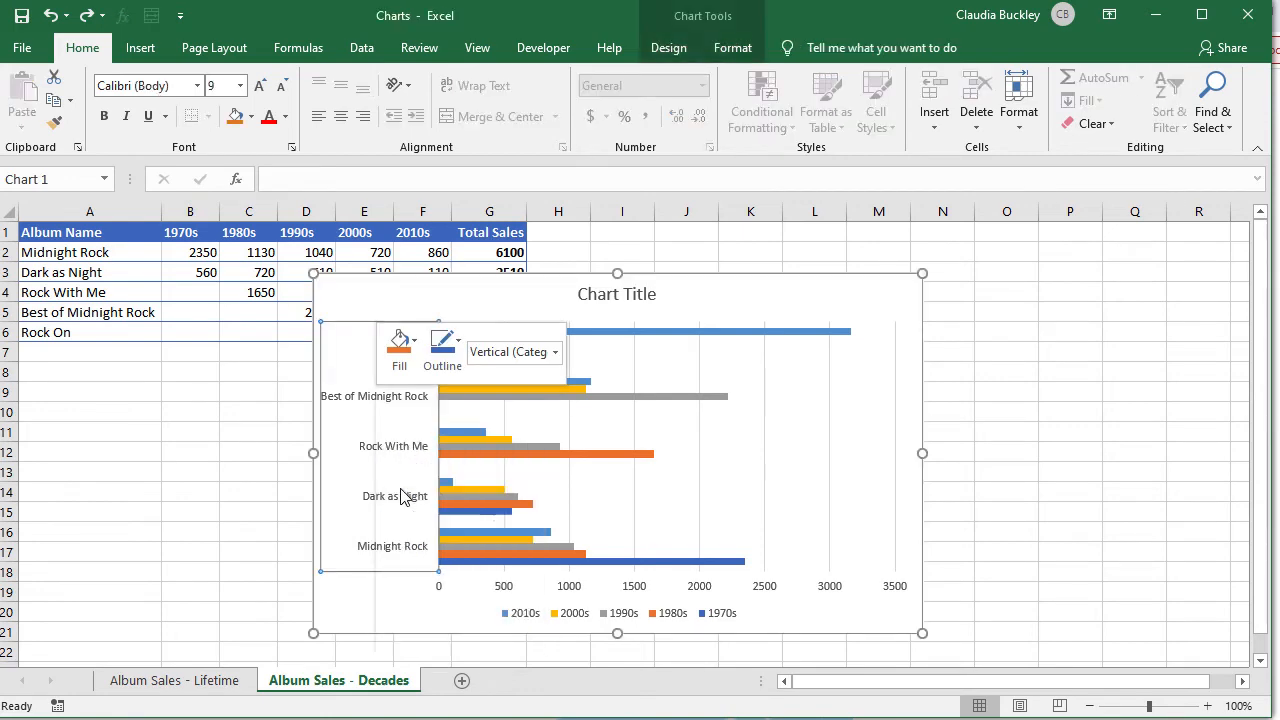
pyautogui.doubleClick(786, 292)
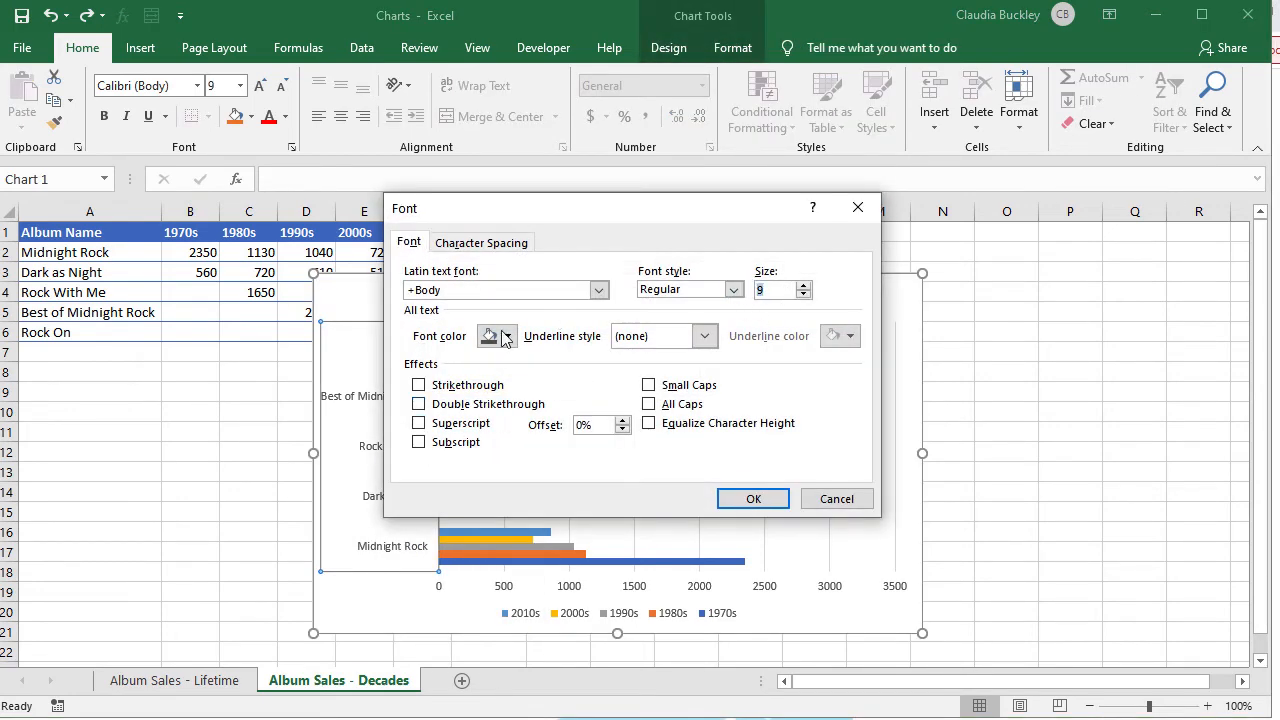
pyautogui.write('11')
pyautogui.click(752, 498)
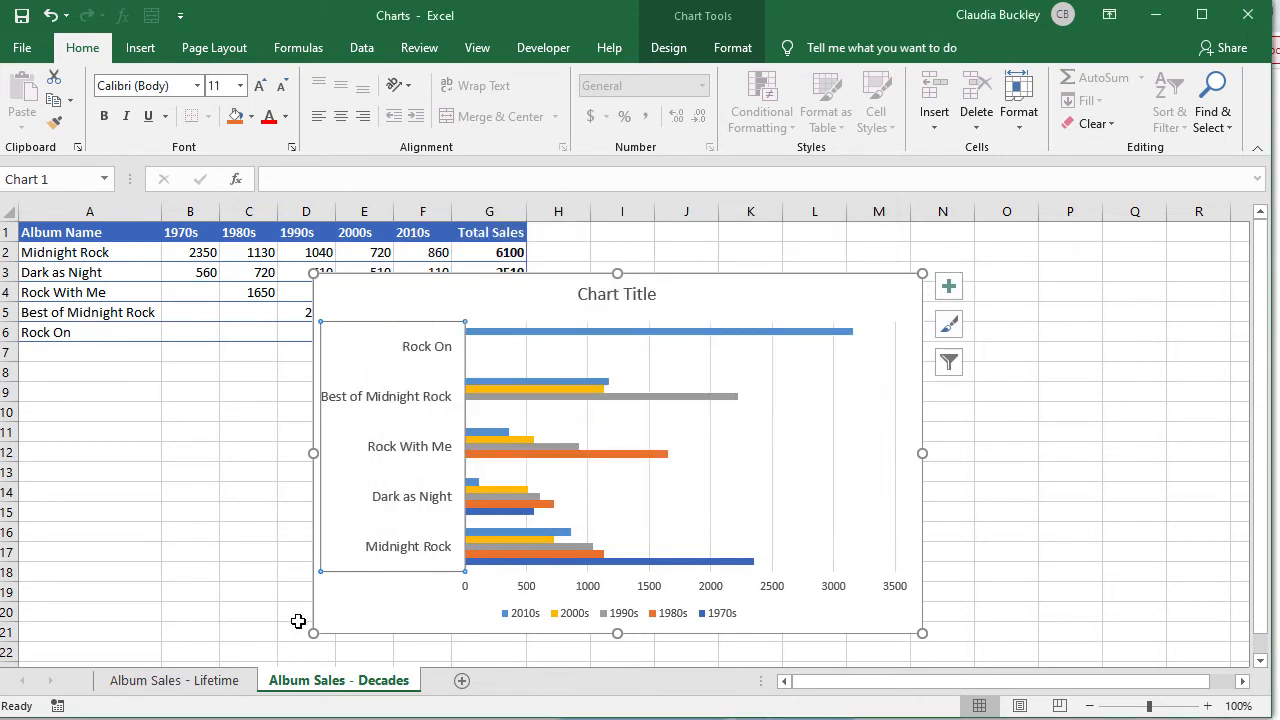
# Step: Add axis titles to the chart and name the vertical one 'Album Name'
pyautogui.click(953, 289)
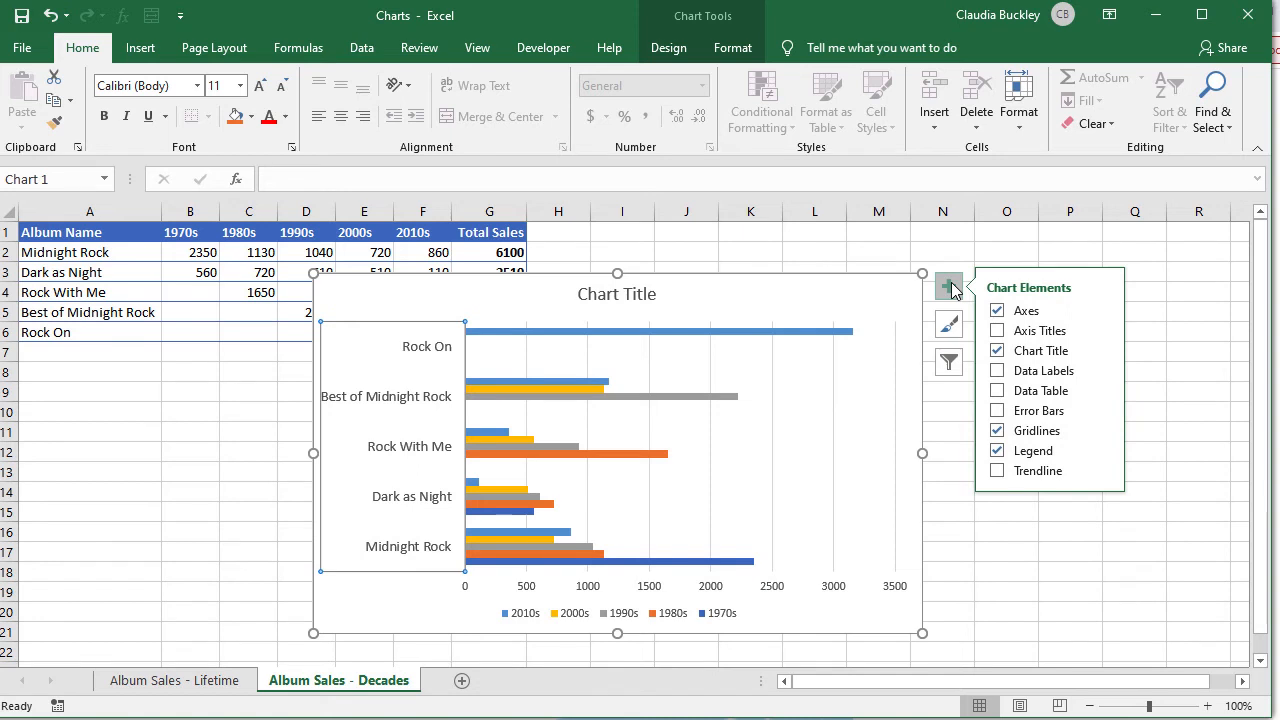
pyautogui.click(997, 331)
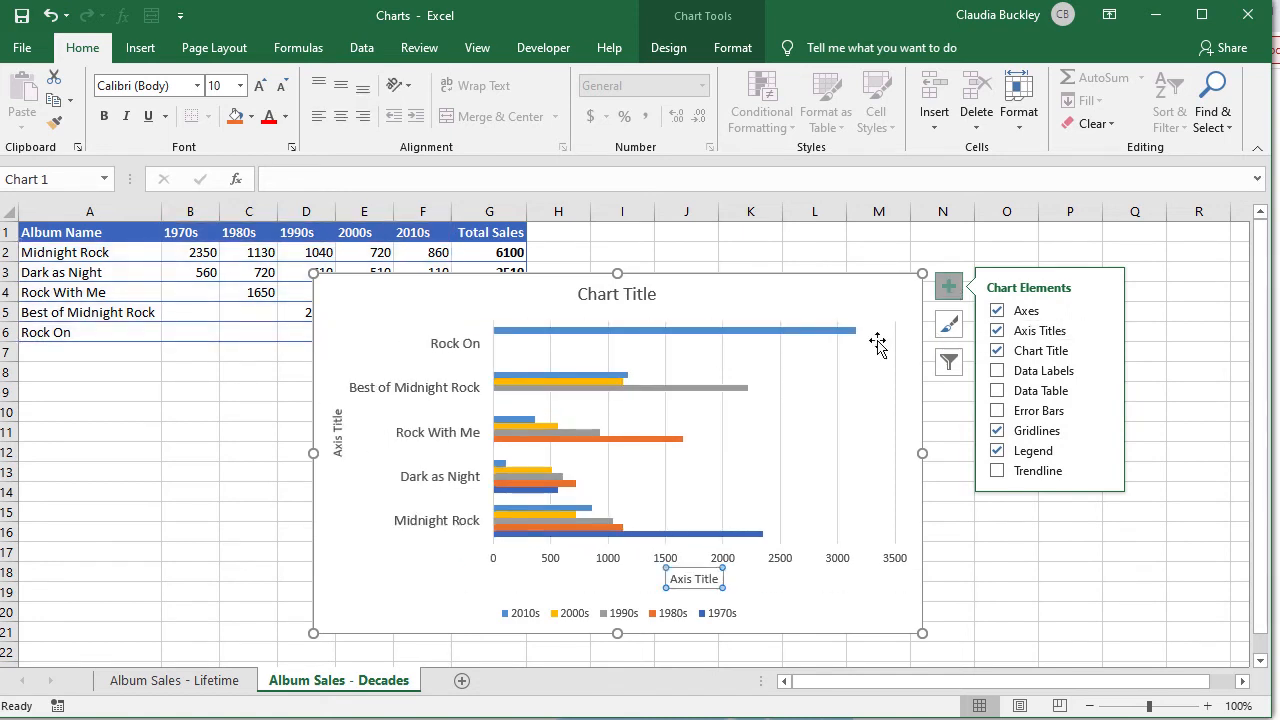
pyautogui.click(337, 425)
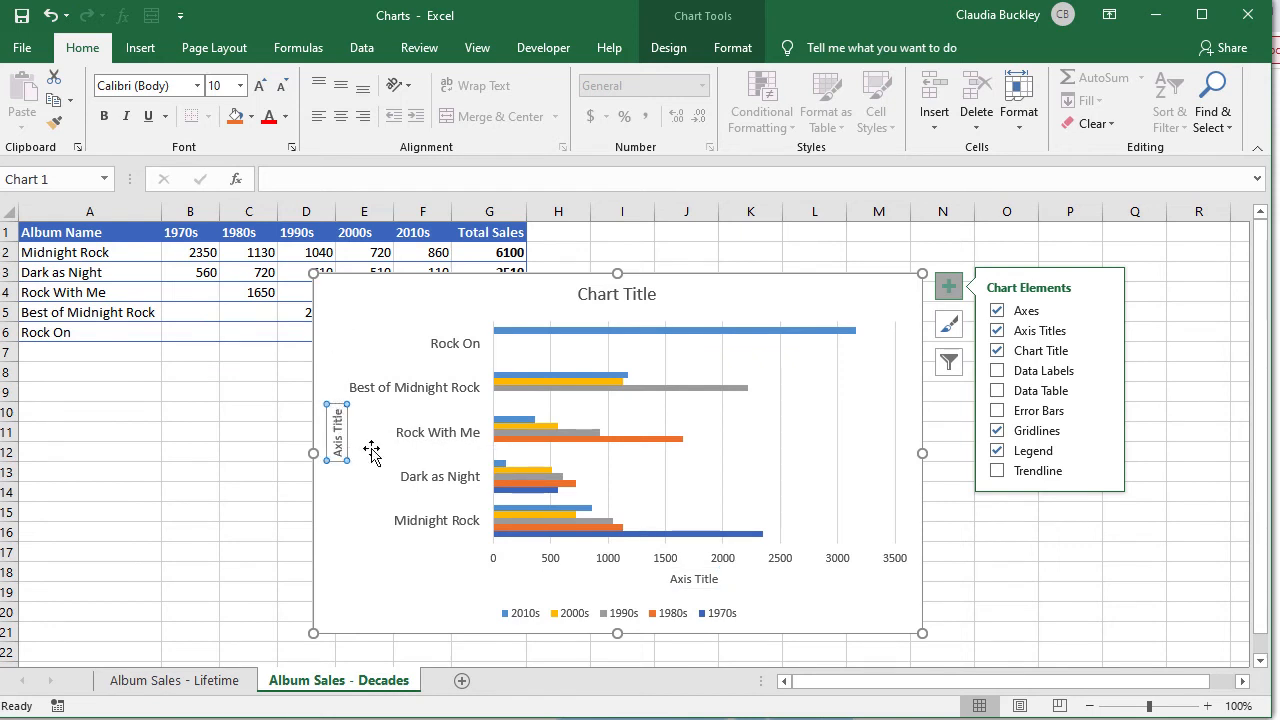
pyautogui.write('Al')
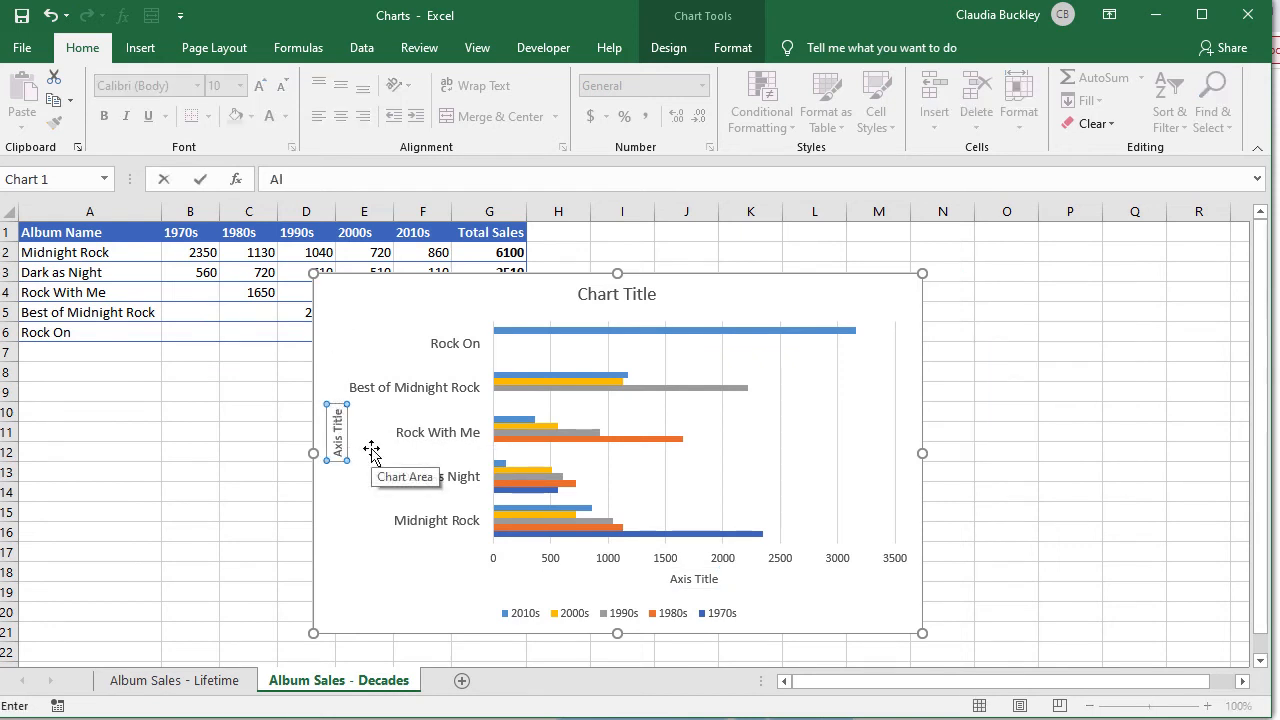
pyautogui.write('bum Name')
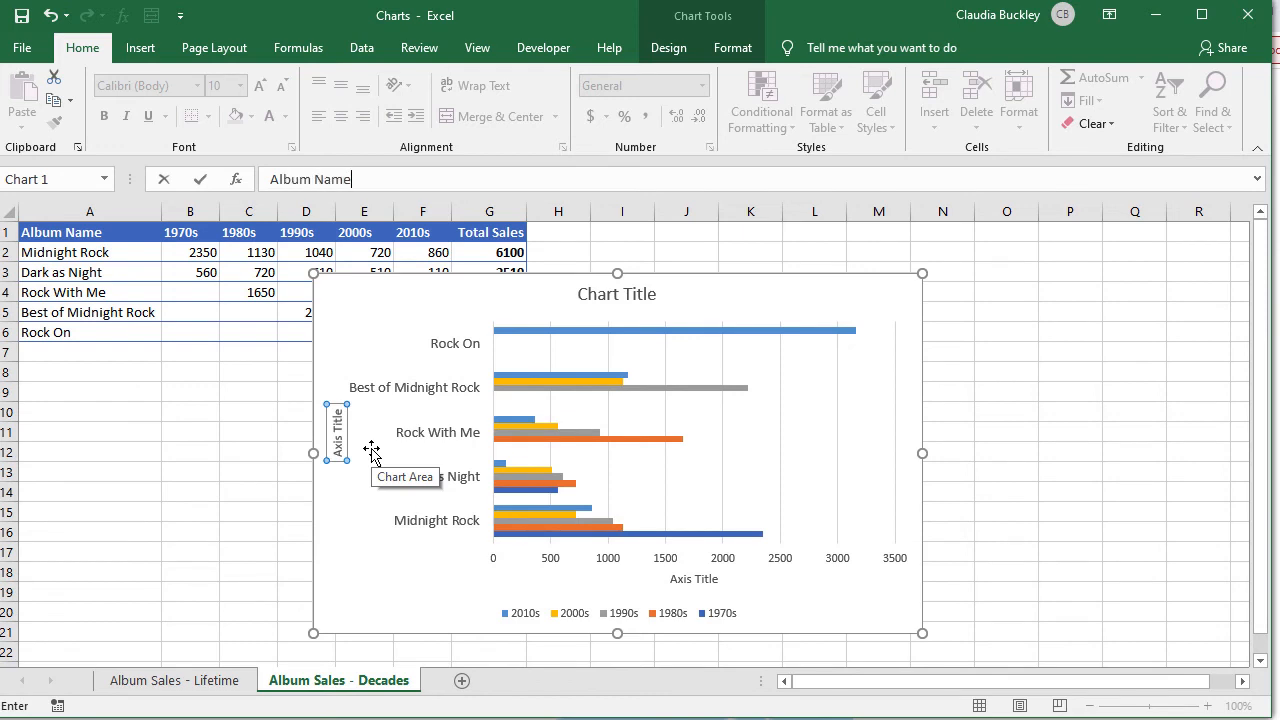
pyautogui.press('Return')
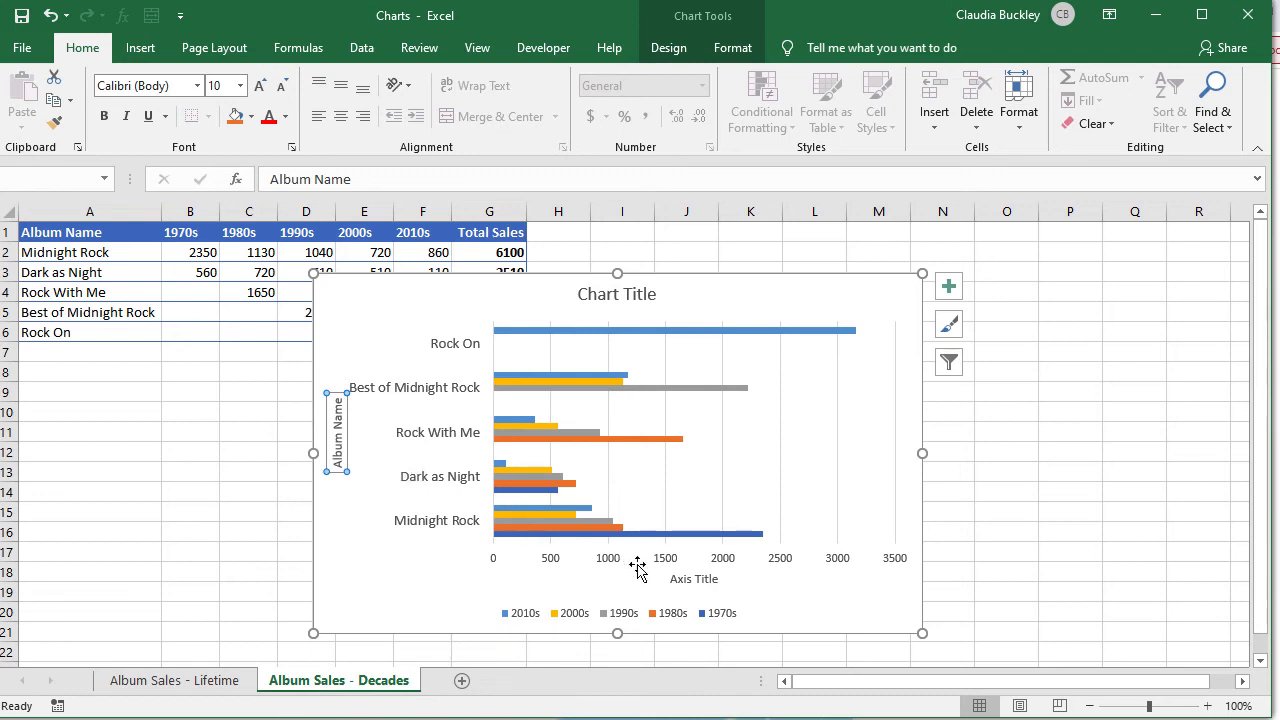
# Step: Title the horizontal axis 'Sales'
pyautogui.click(692, 580)
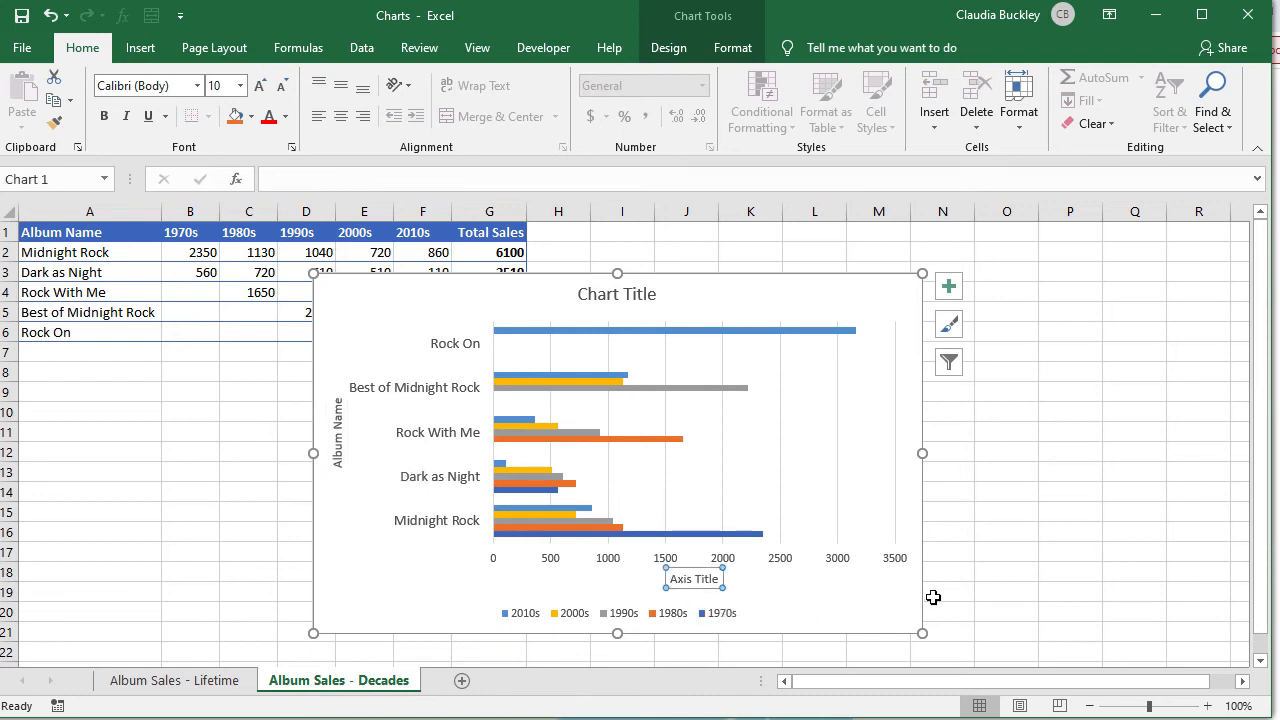
pyautogui.write('S')
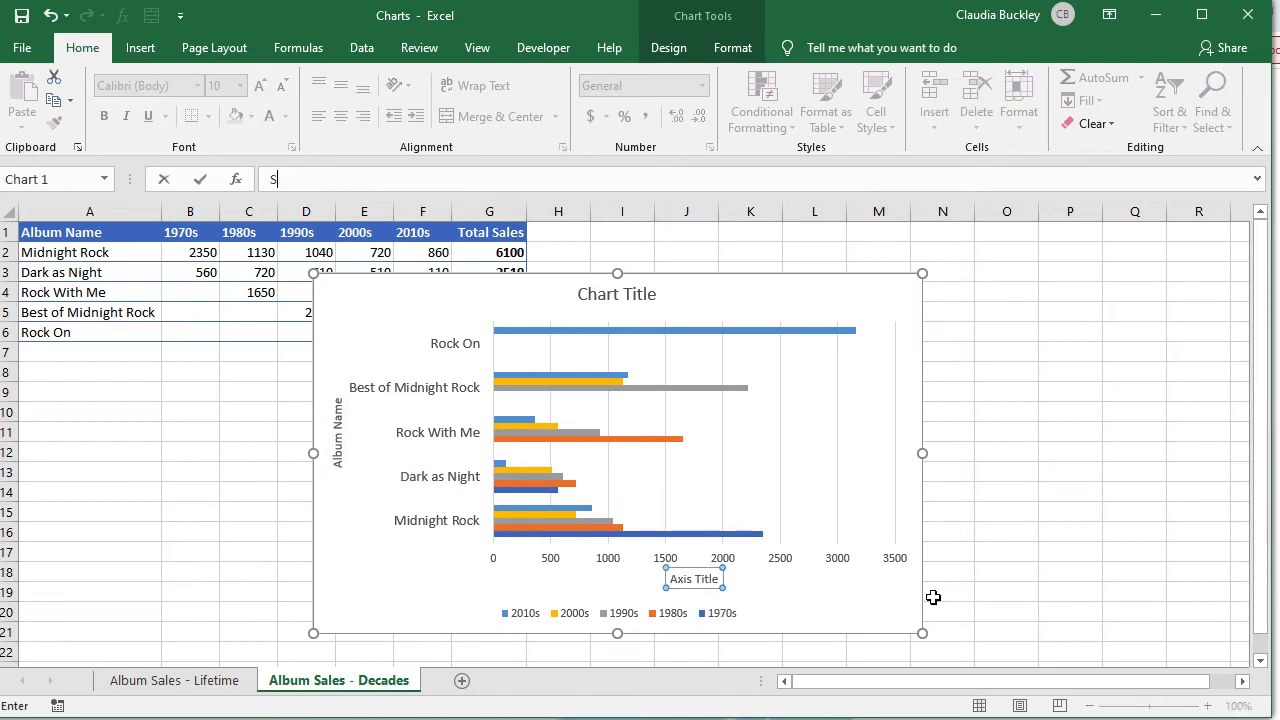
pyautogui.write('ales')
pyautogui.press('Return')
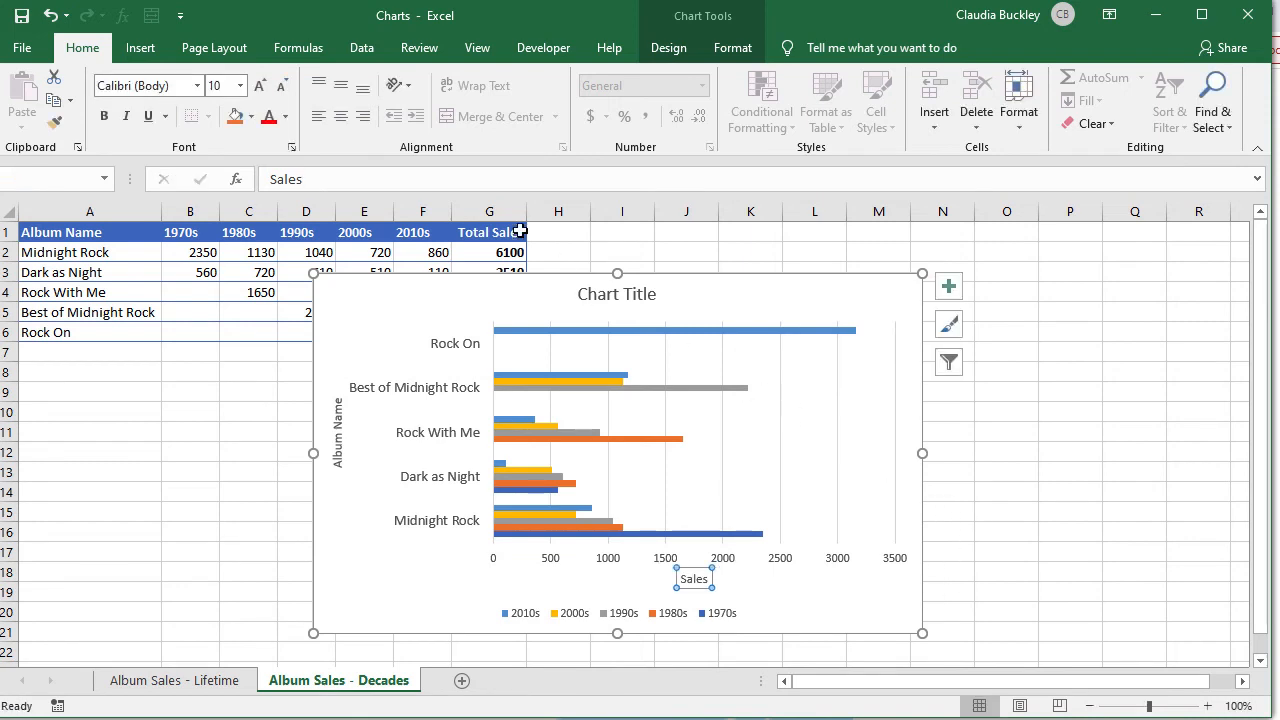
pyautogui.click(684, 52)
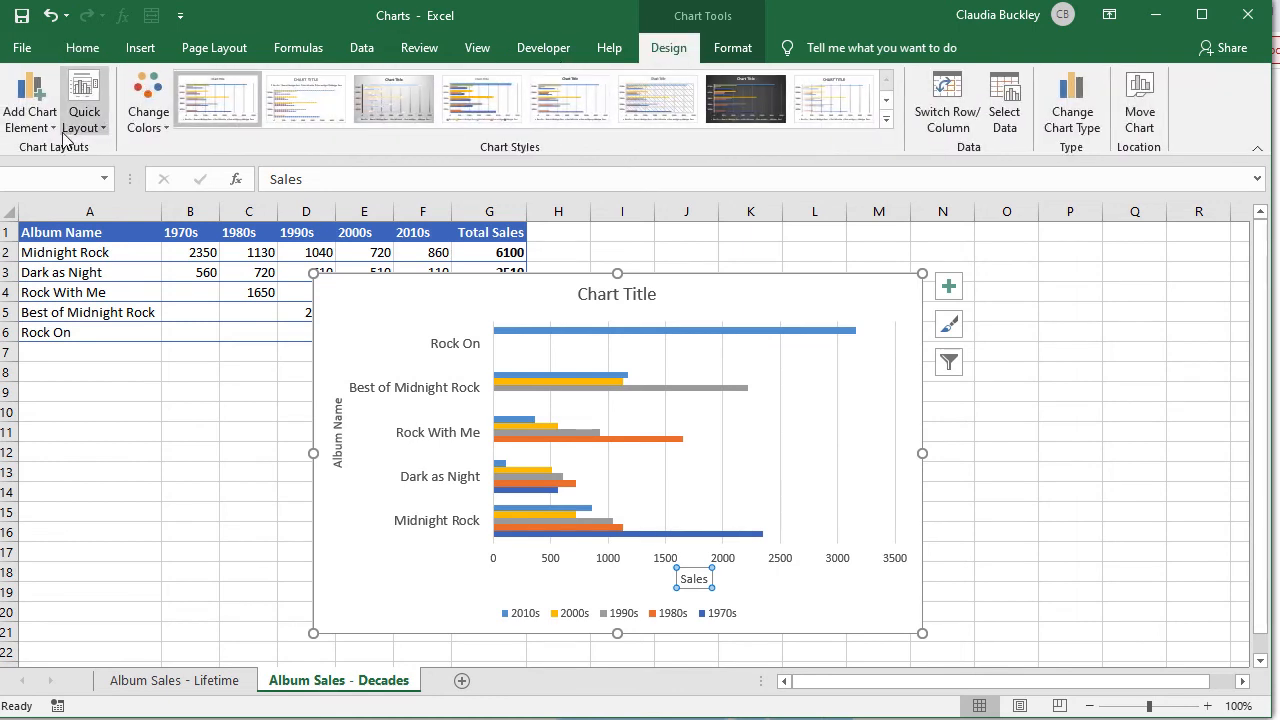
pyautogui.click(70, 118)
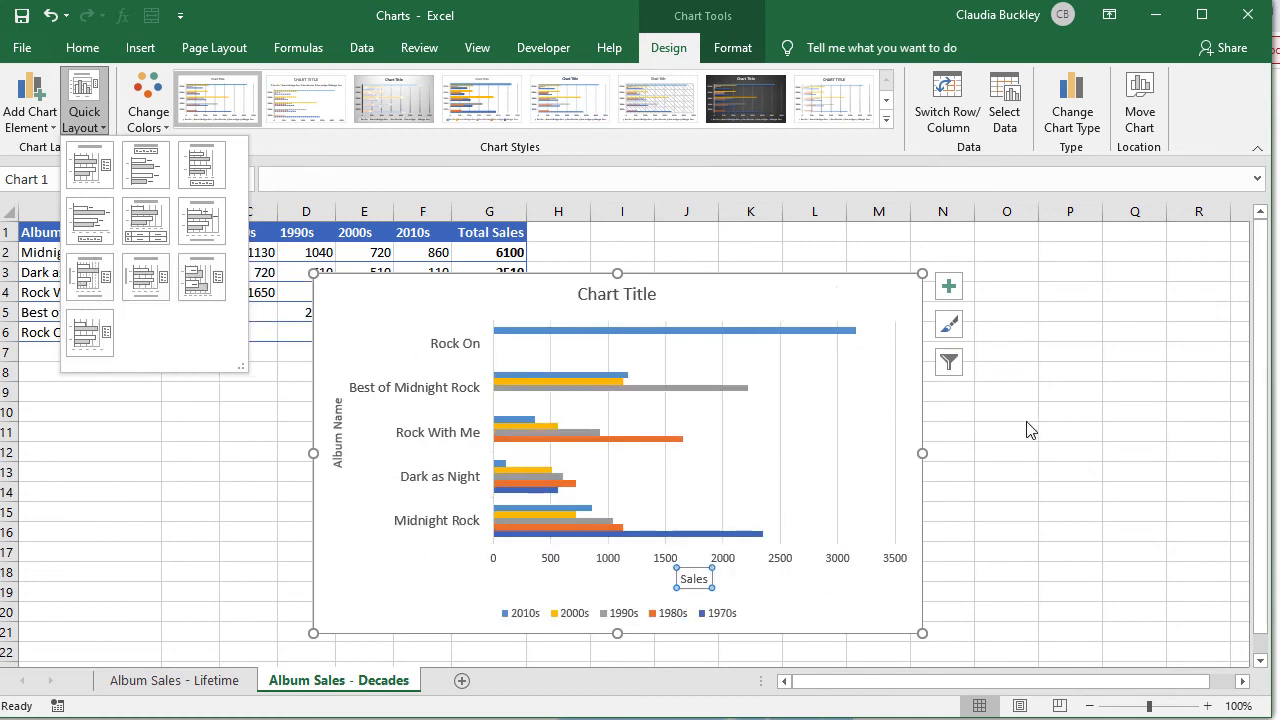
pyautogui.press('Escape')
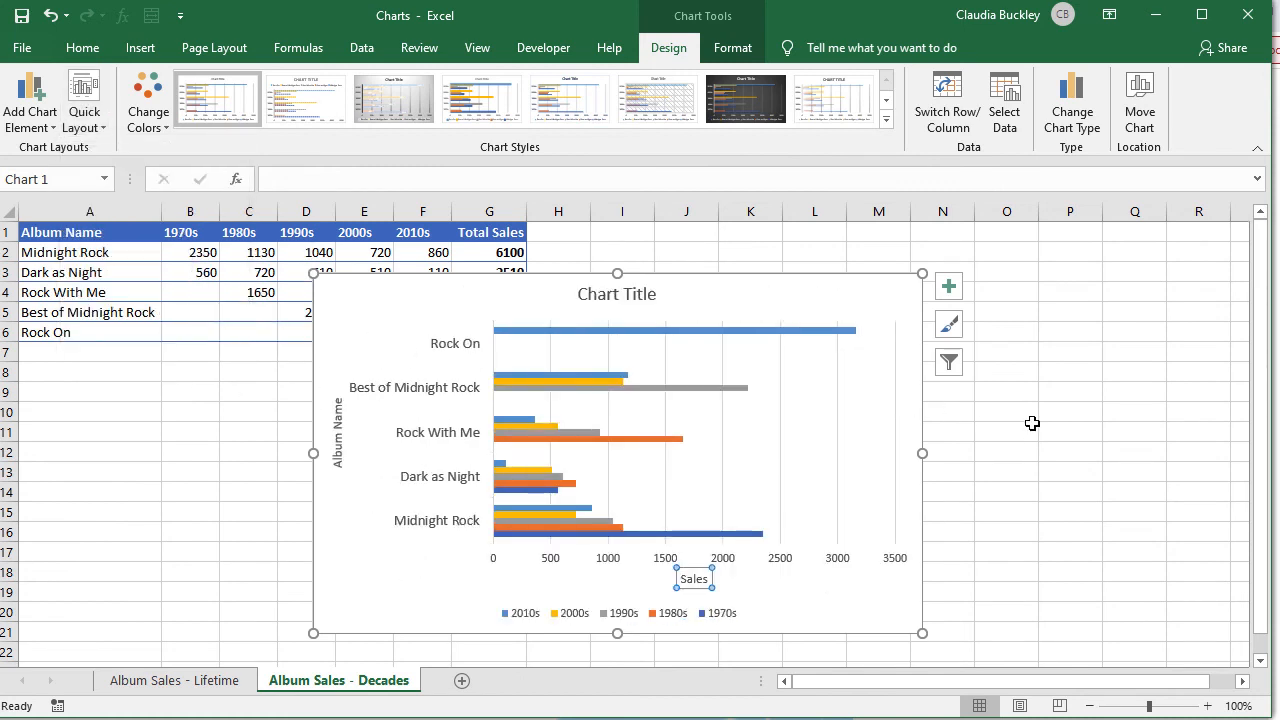
# Step: Replace the placeholder chart title with 'Midnight Rock Album Sales by Decade'
pyautogui.click(615, 301)
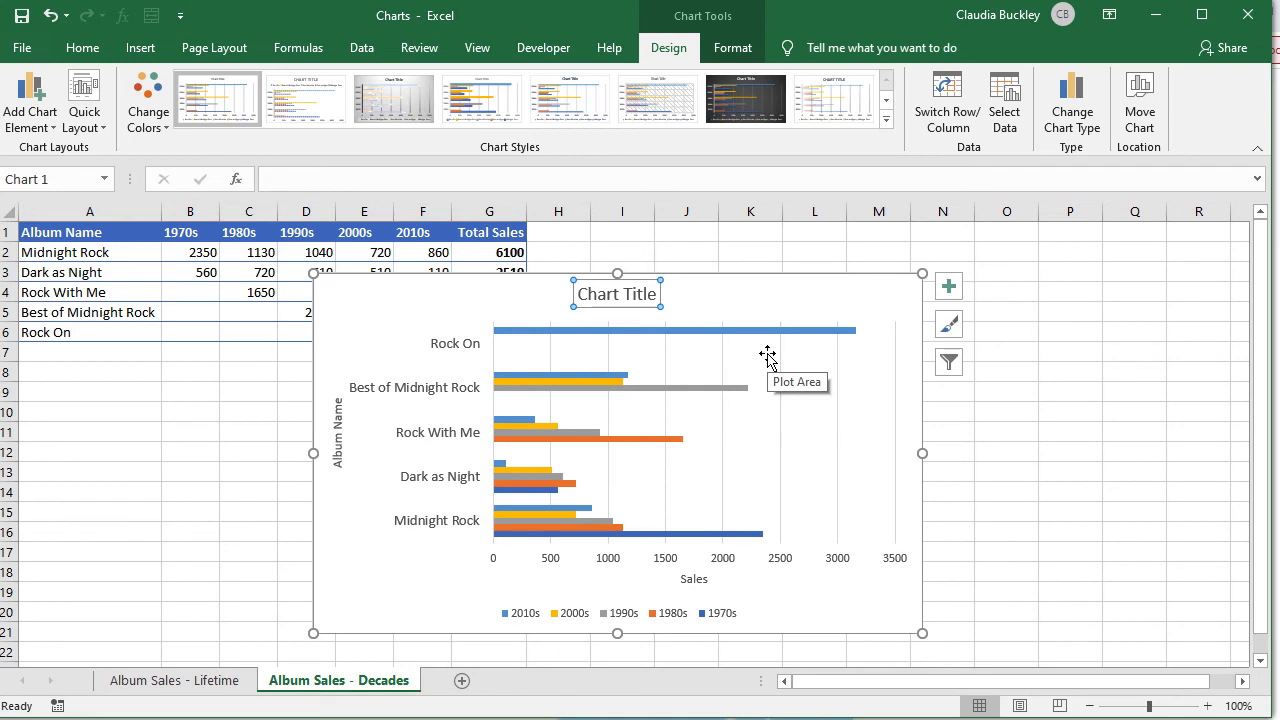
pyautogui.write('Midni')
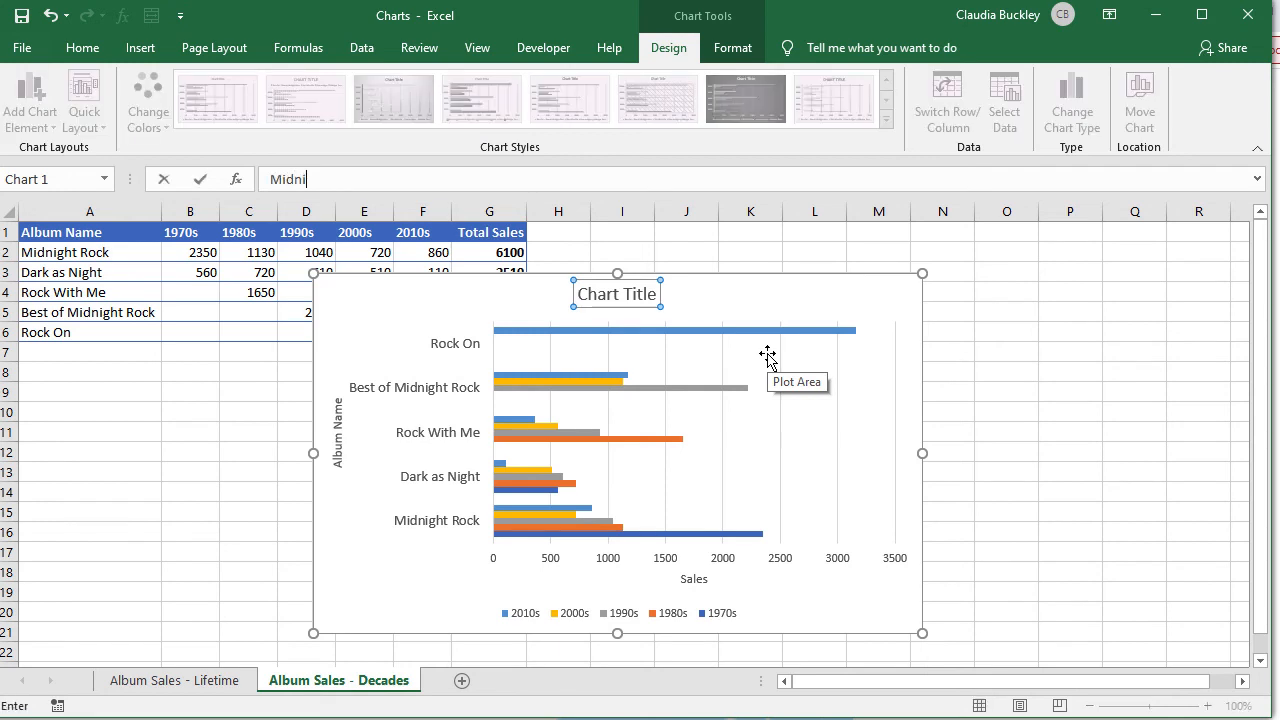
pyautogui.write('ght Rock Album Sal')
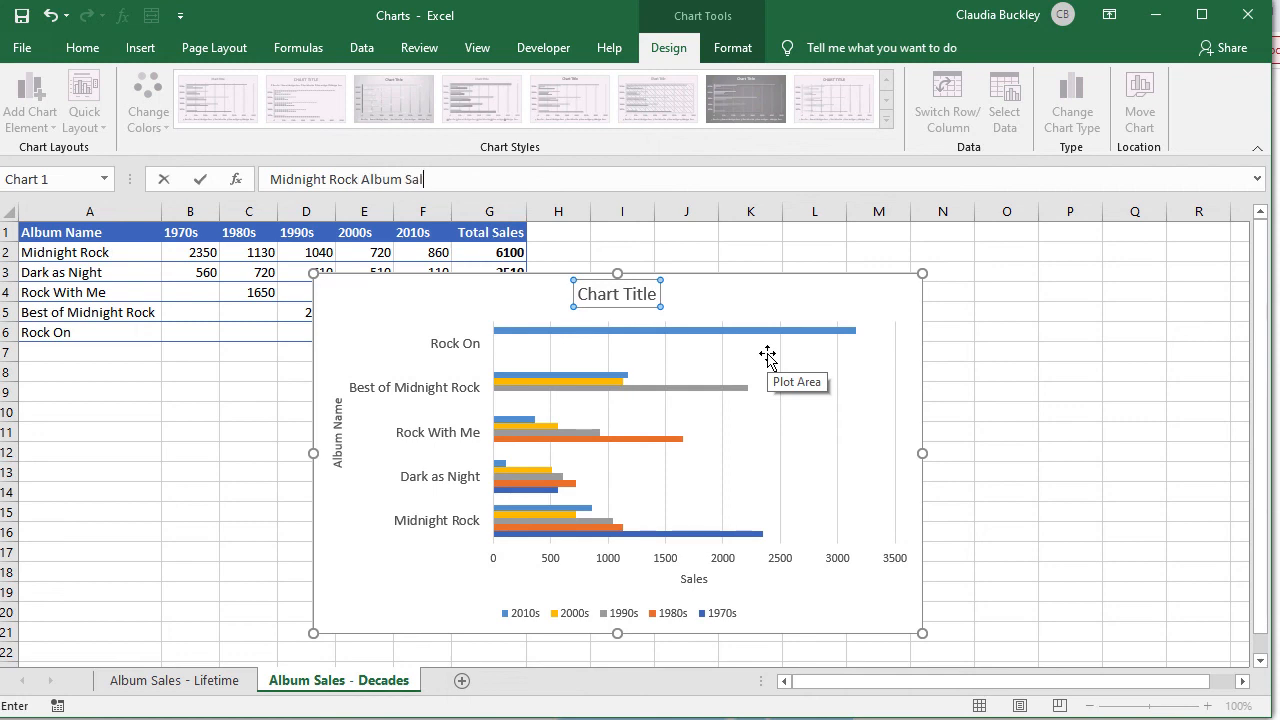
pyautogui.write('es by Decade')
pyautogui.press('Return')
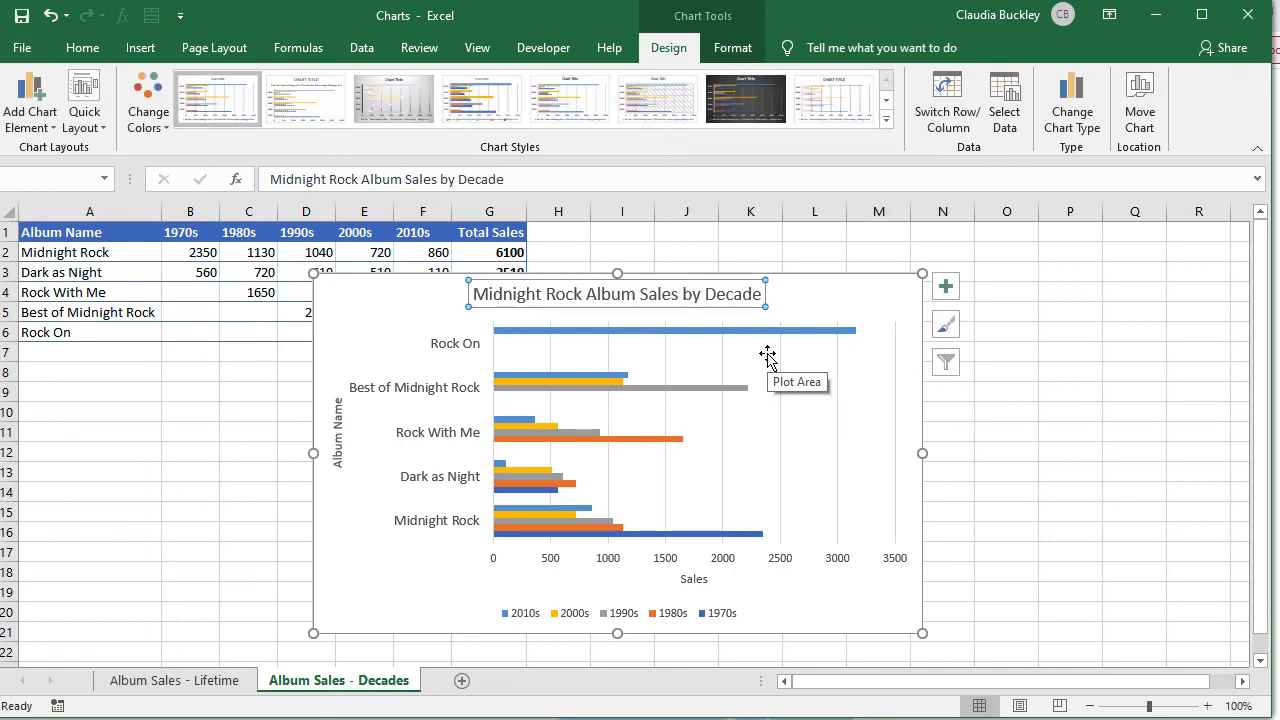
# Step: Make the words 'Midnight Rock' in the chart title bold
pyautogui.click(581, 297)
pyautogui.moveTo(581, 297); pyautogui.dragTo(473, 295)
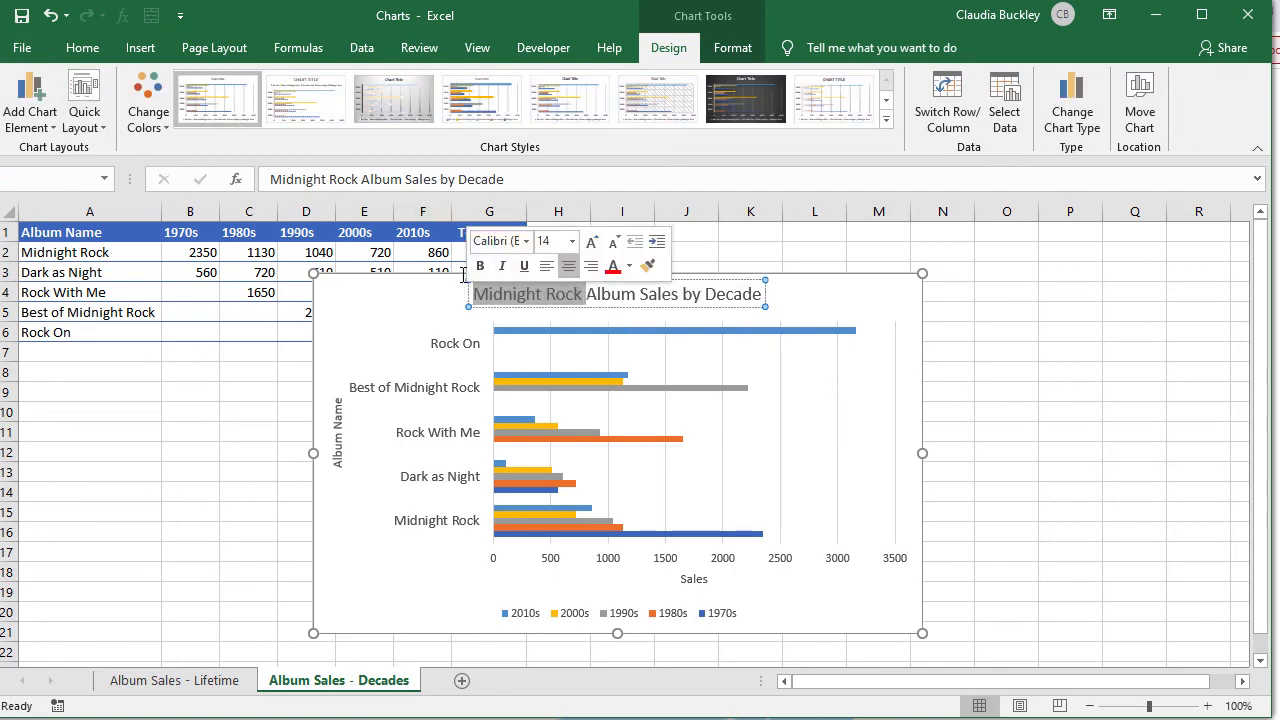
pyautogui.hotkey('ctrl', 'b')
pyautogui.click(1074, 369)
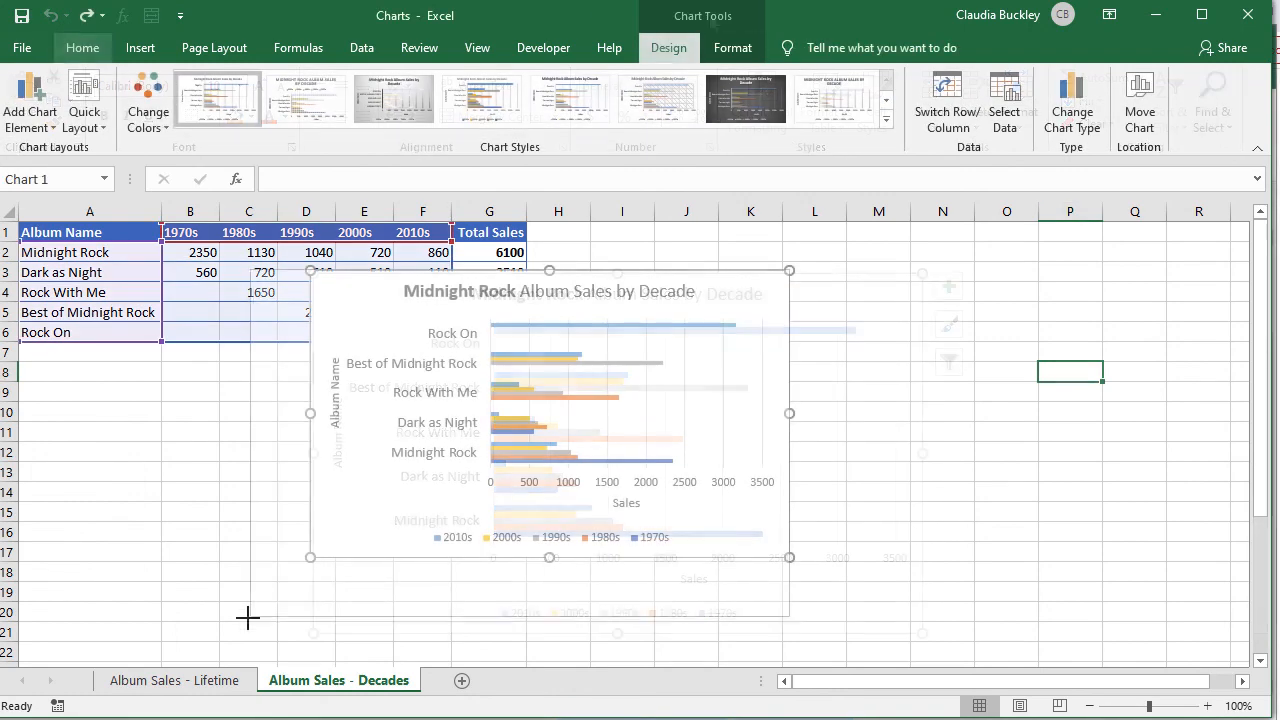
# Step: Move the decade sales chart to the sheet's top-left, covering roughly rows 1 to 18
pyautogui.moveTo(337, 309); pyautogui.dragTo(107, 254)
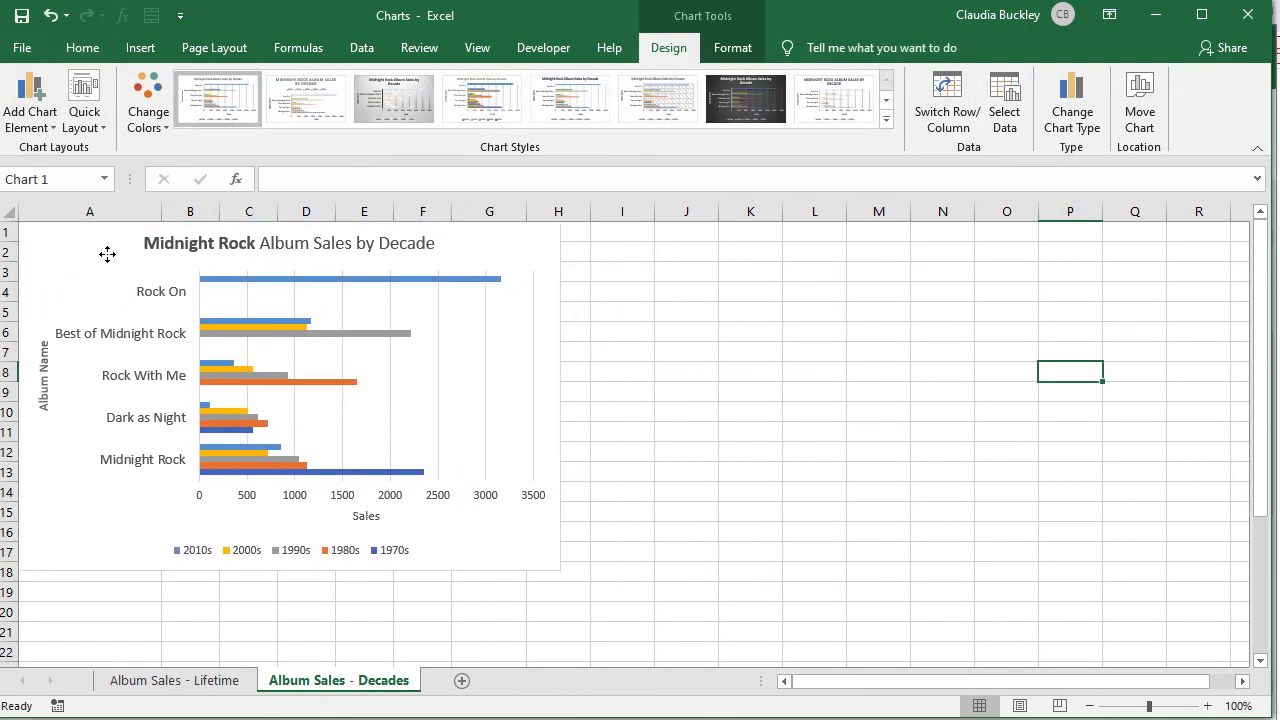
pyautogui.click(789, 428)
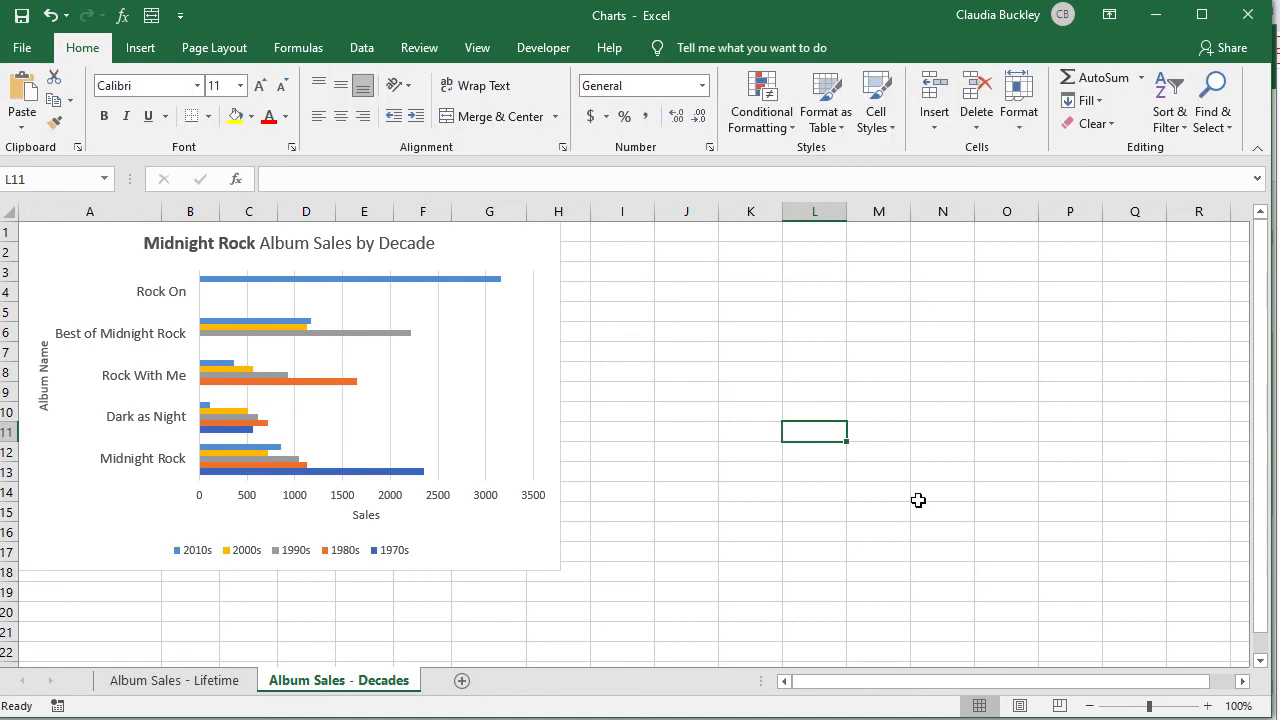